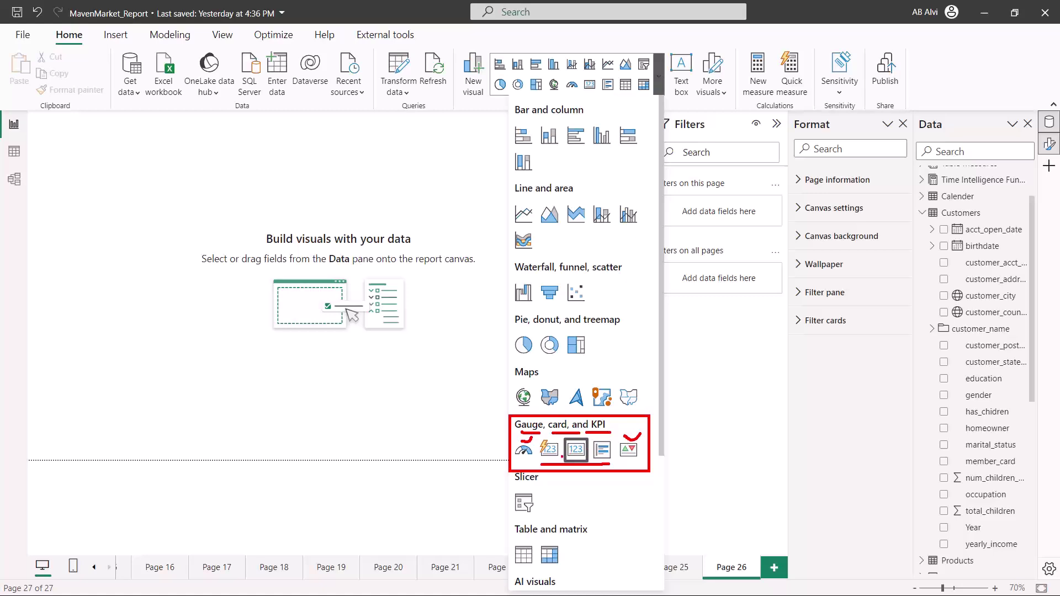
# Insert a Card visual onto the empty Page 26.
pyautogui.click(576, 449)
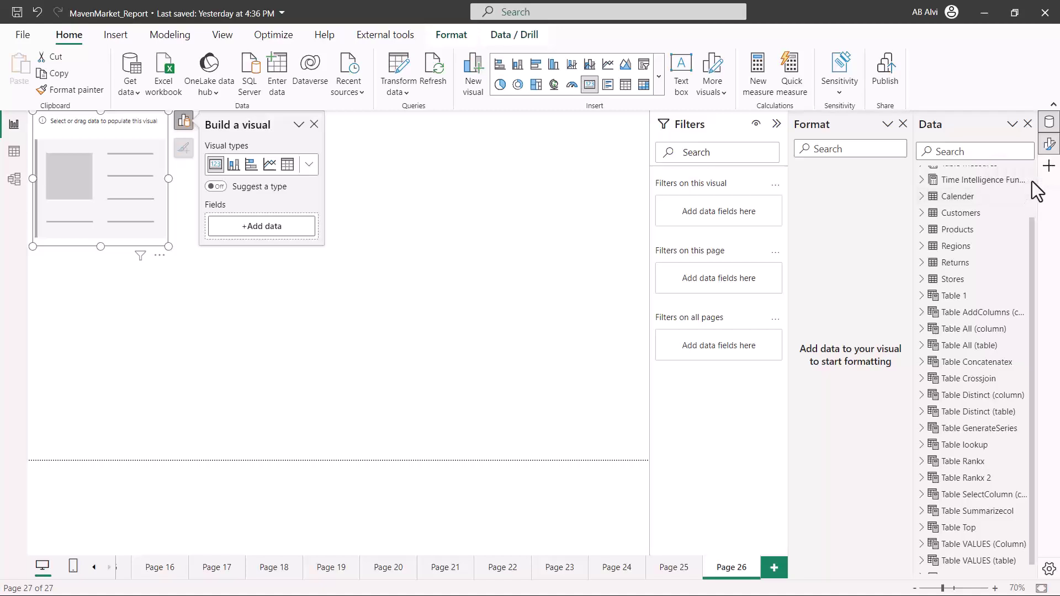
# Put the Total Cost measure from Iterator Measures into the card, showing 711.73K.
pyautogui.scroll(2, 1027, 199)
pyautogui.click(923, 191)
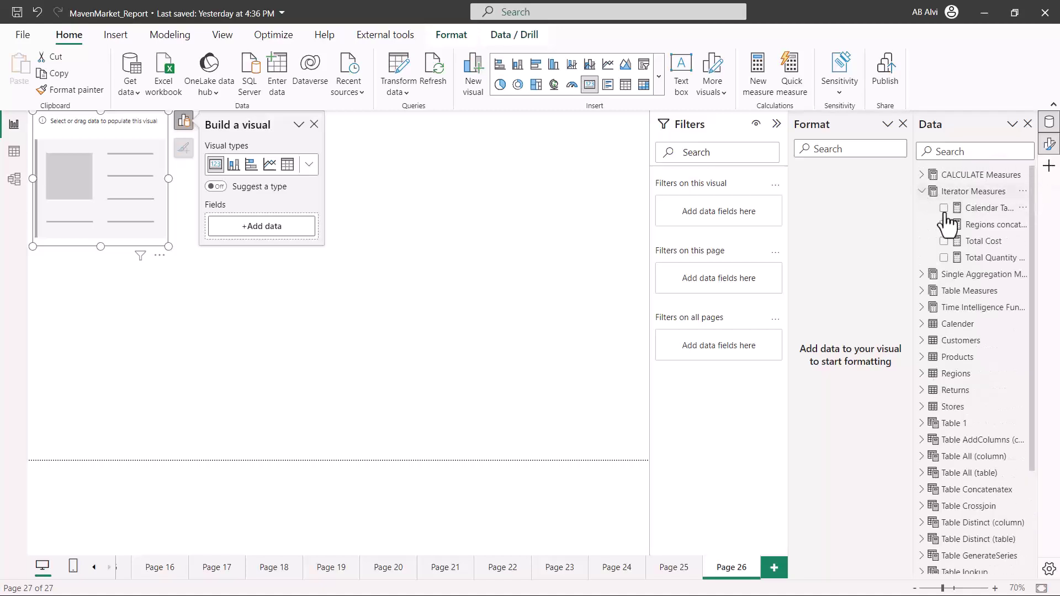
pyautogui.moveTo(827, 257); pyautogui.dragTo(270, 230)
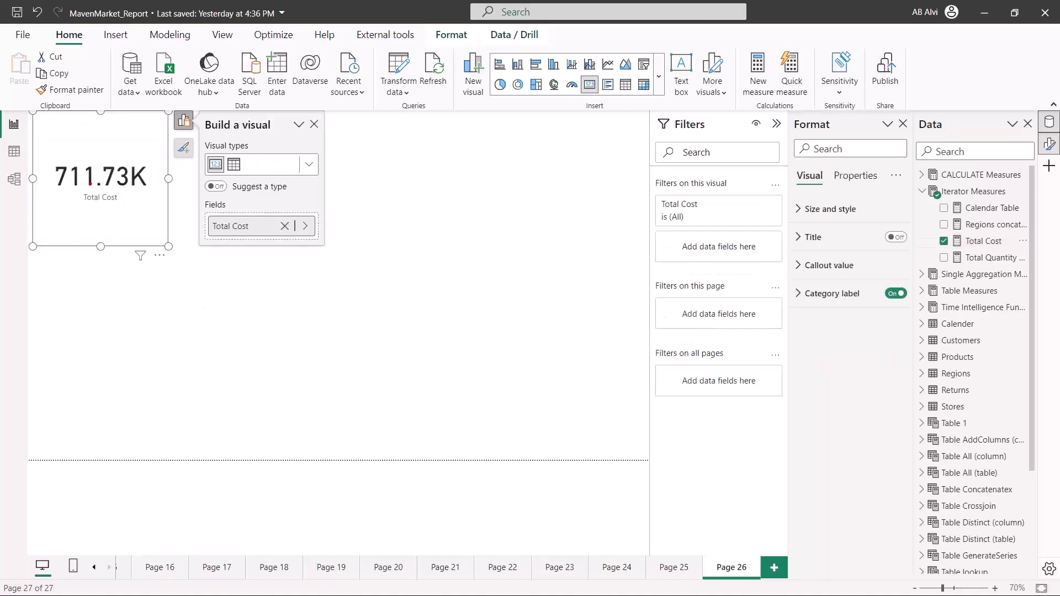
pyautogui.moveTo(51, 191); pyautogui.dragTo(152, 207)
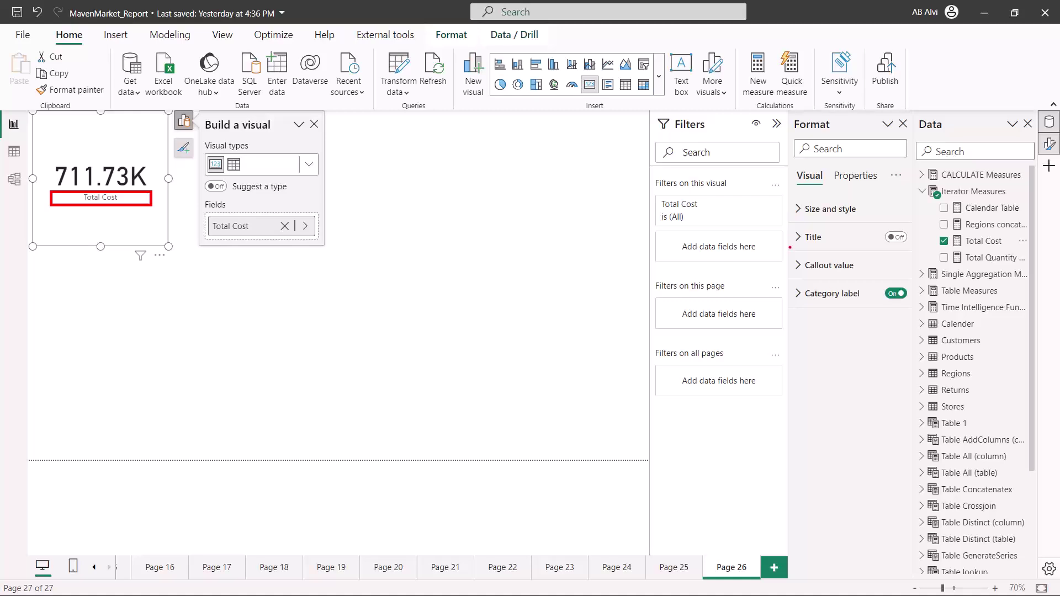
pyautogui.moveTo(790, 250)
pyautogui.mouseDown()
pyautogui.moveTo(818, 291)
pyautogui.moveTo(911, 326)
pyautogui.mouseUp()
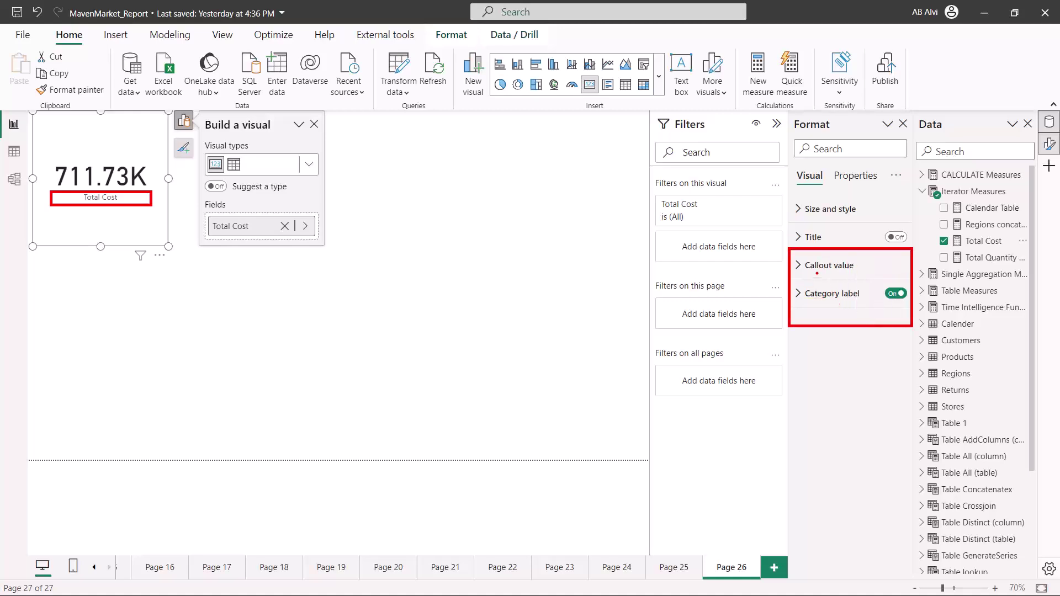
pyautogui.moveTo(813, 273); pyautogui.dragTo(849, 272)
pyautogui.moveTo(810, 304); pyautogui.dragTo(851, 306)
pyautogui.press('Escape')
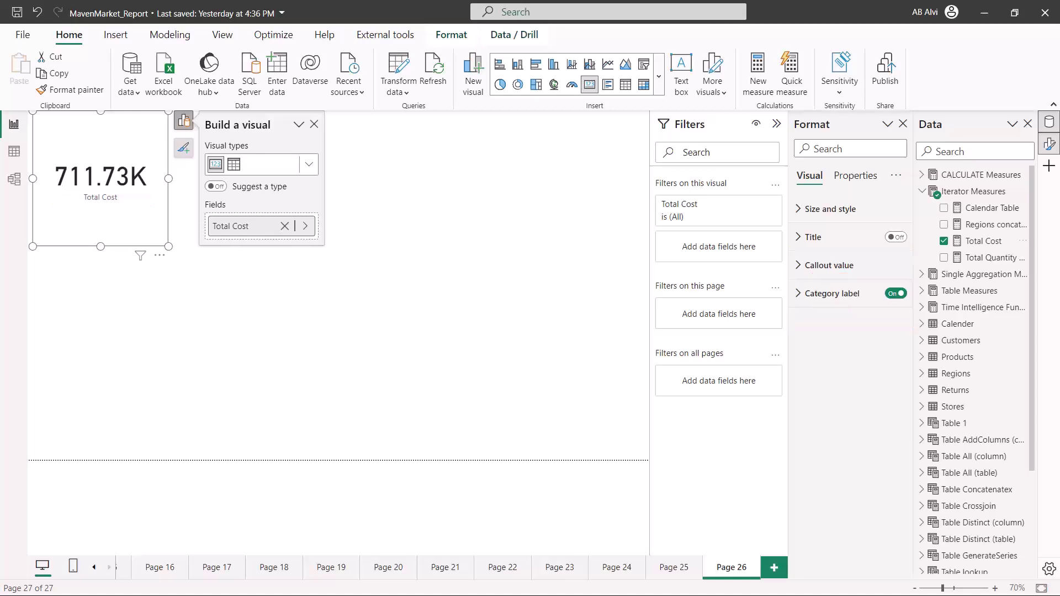
pyautogui.click(800, 272)
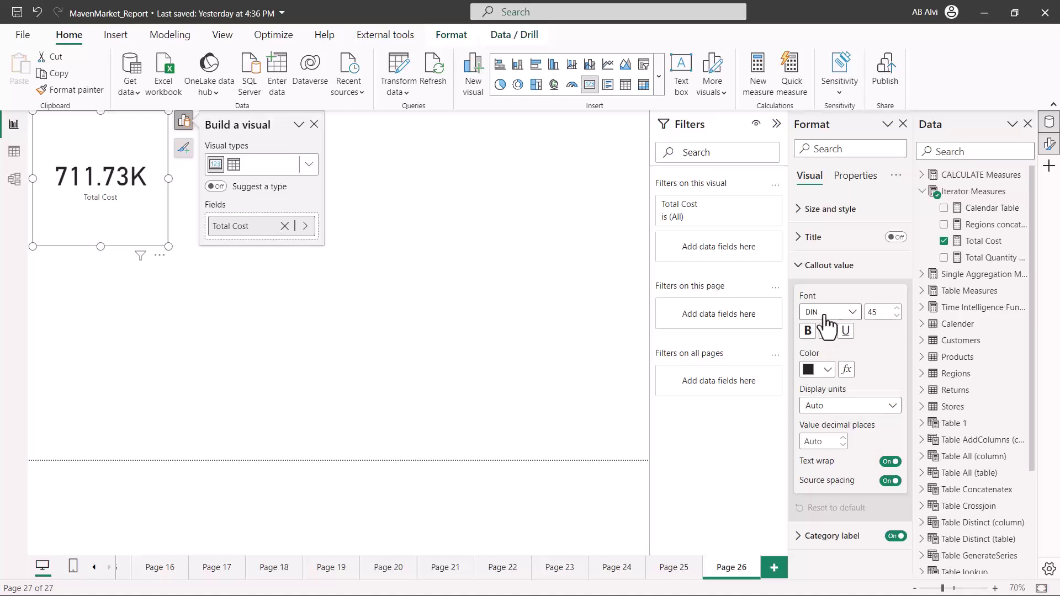
pyautogui.click(802, 267)
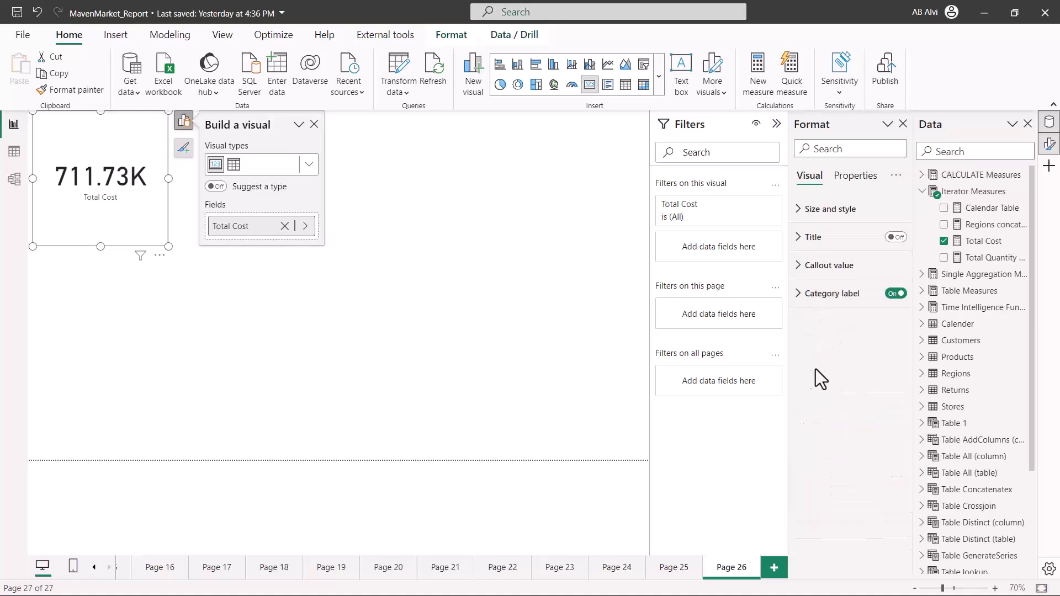
pyautogui.click(801, 301)
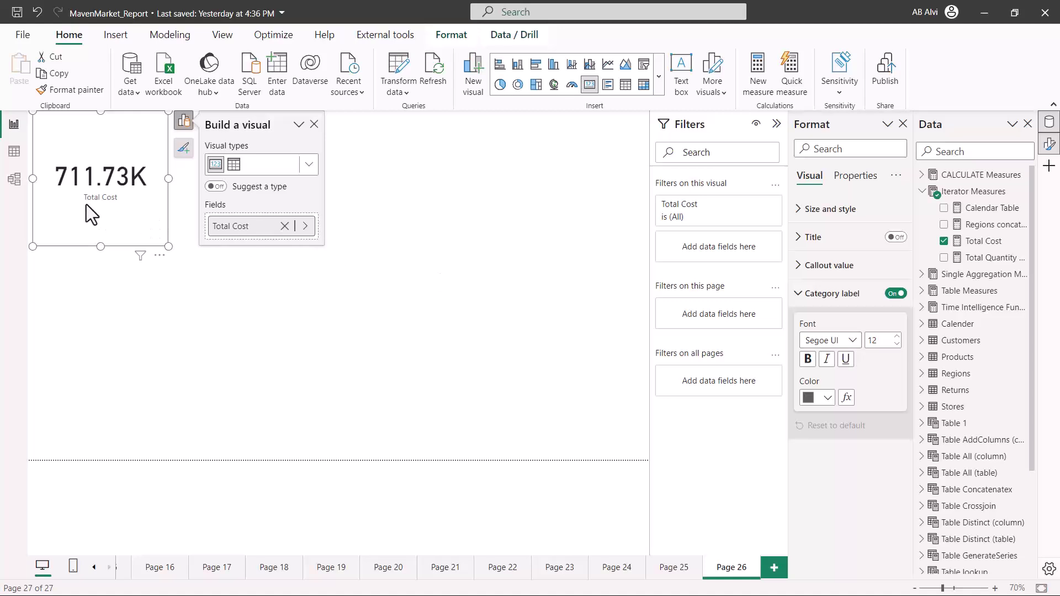
pyautogui.click(897, 294)
pyautogui.click(904, 297)
pyautogui.click(798, 296)
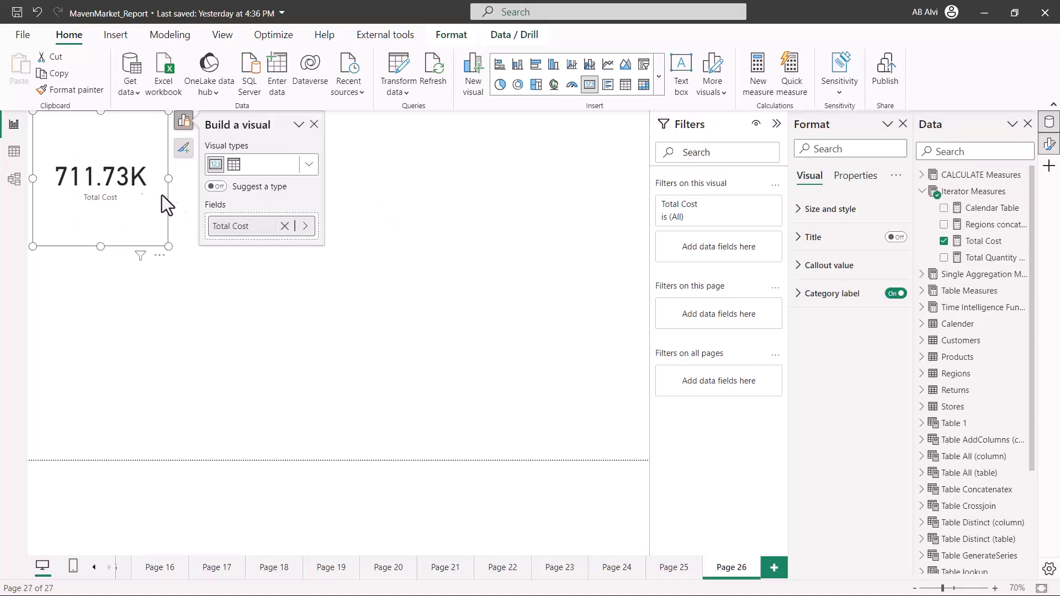
# Insert a Multi-row card from the visuals gallery below the Total Cost card.
pyautogui.click(660, 82)
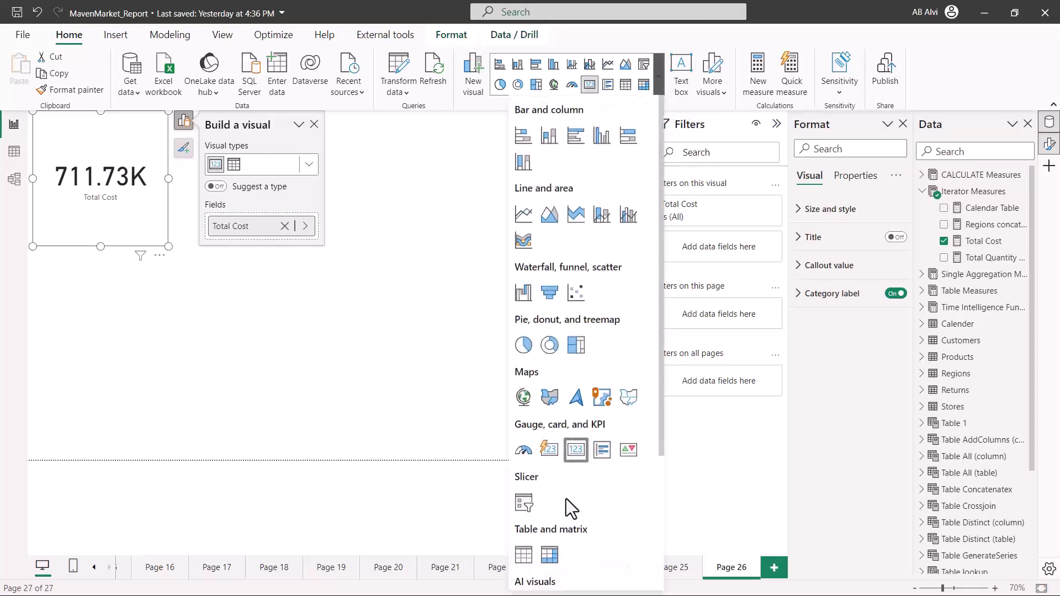
pyautogui.click(585, 469)
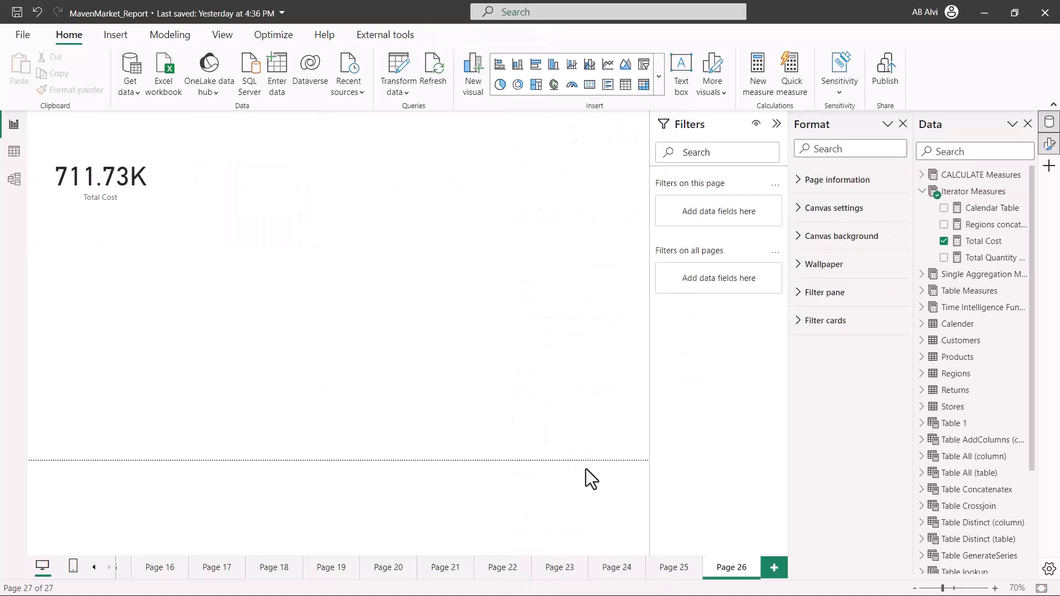
pyautogui.click(659, 83)
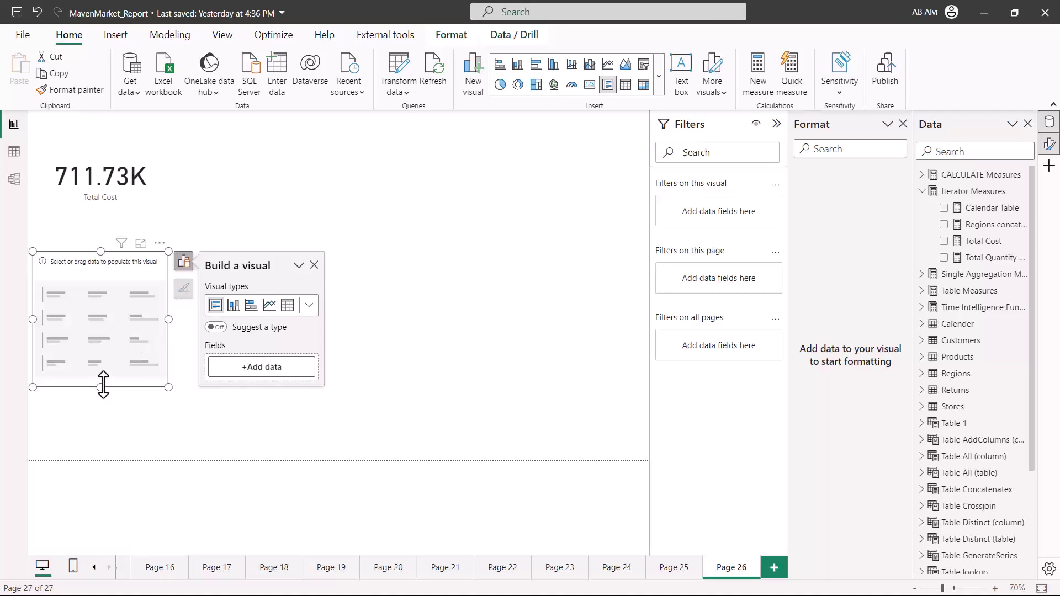
# Enlarge the multi-row card by stretching it taller, wider and upward.
pyautogui.moveTo(99, 387); pyautogui.dragTo(94, 454)
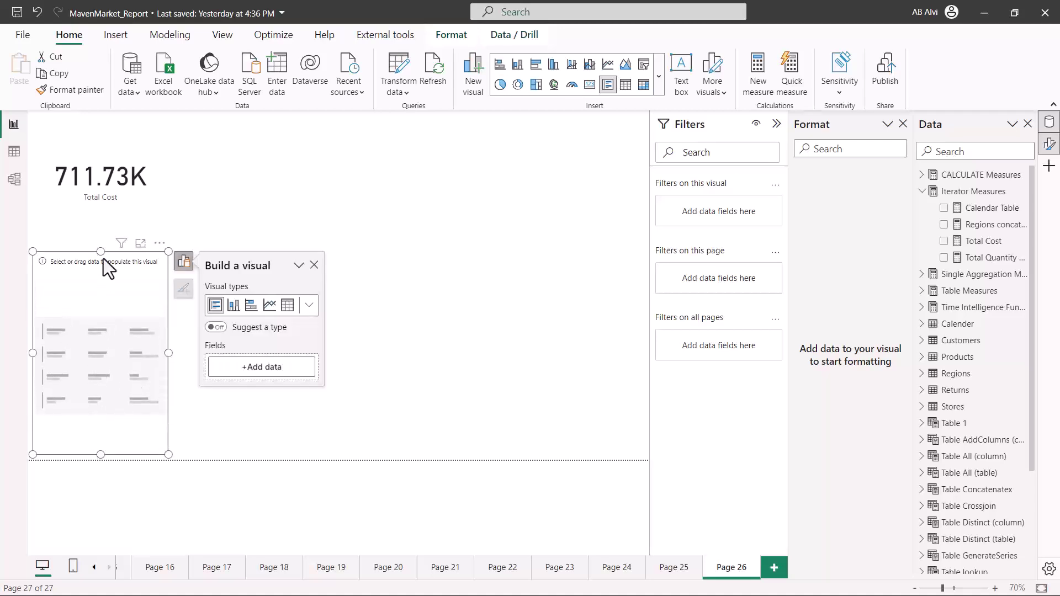
pyautogui.moveTo(168, 354); pyautogui.dragTo(271, 353)
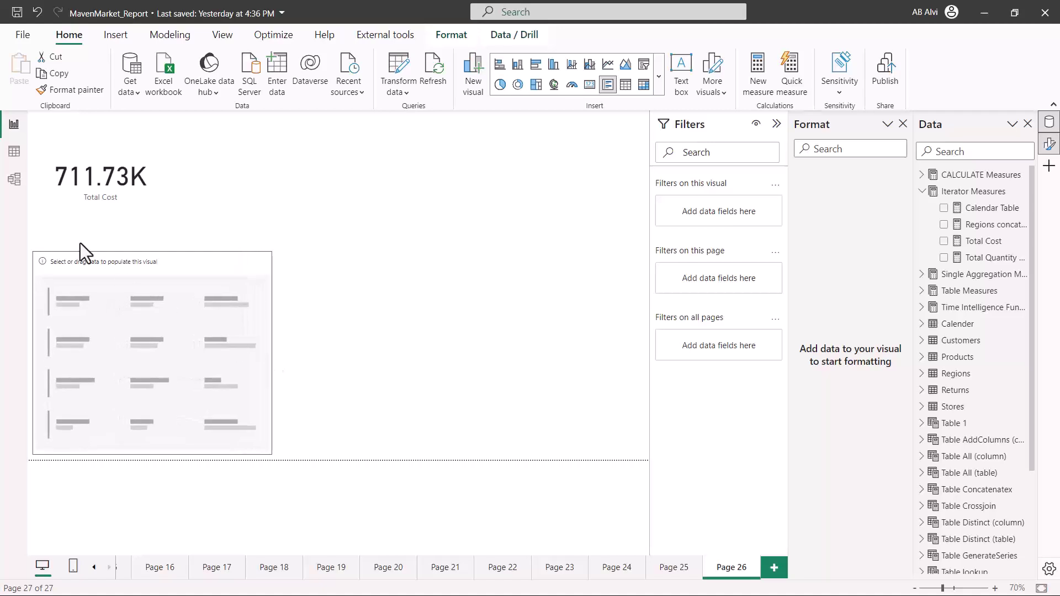
pyautogui.moveTo(152, 250); pyautogui.dragTo(151, 234)
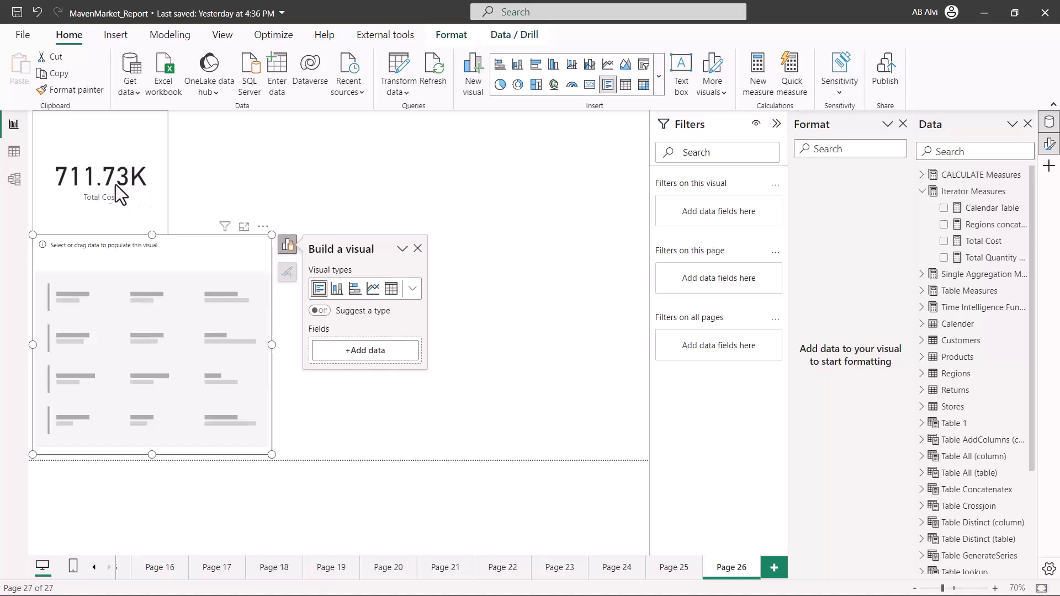
# Add Total Cost, Total Quantity and Total Transactions (COUNT) to the multi-row card, resizing it into one row.
pyautogui.moveTo(984, 243); pyautogui.dragTo(365, 353)
pyautogui.click(922, 192)
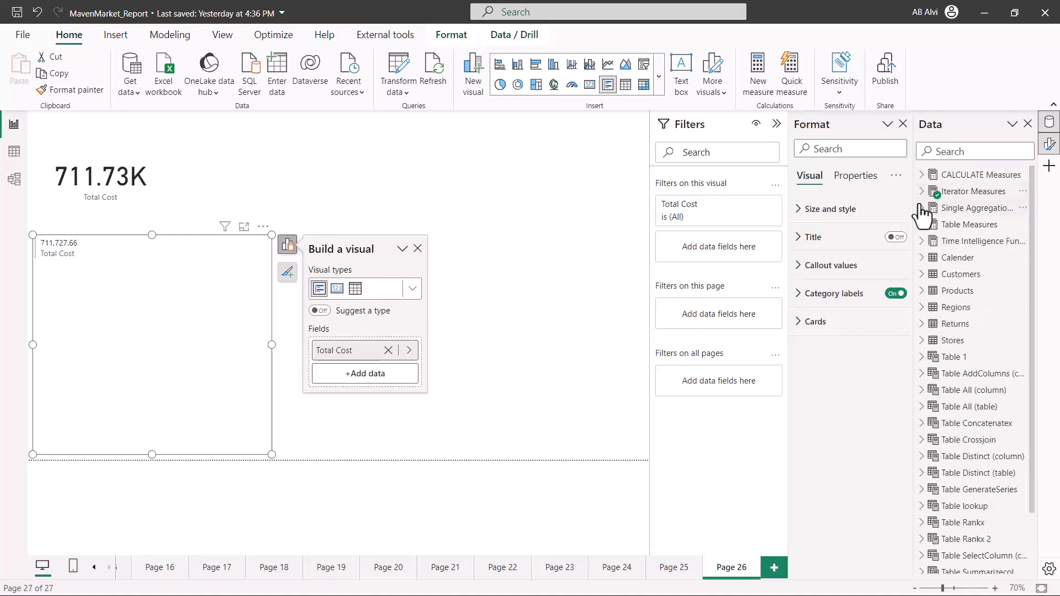
pyautogui.click(922, 208)
pyautogui.moveTo(990, 276); pyautogui.dragTo(402, 378)
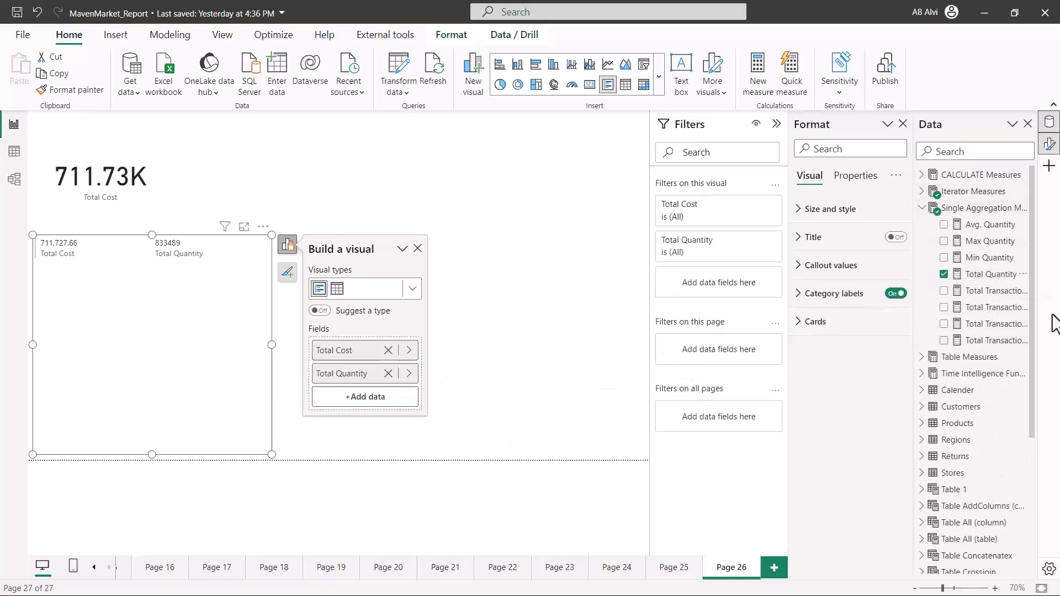
pyautogui.moveTo(1002, 295); pyautogui.dragTo(390, 398)
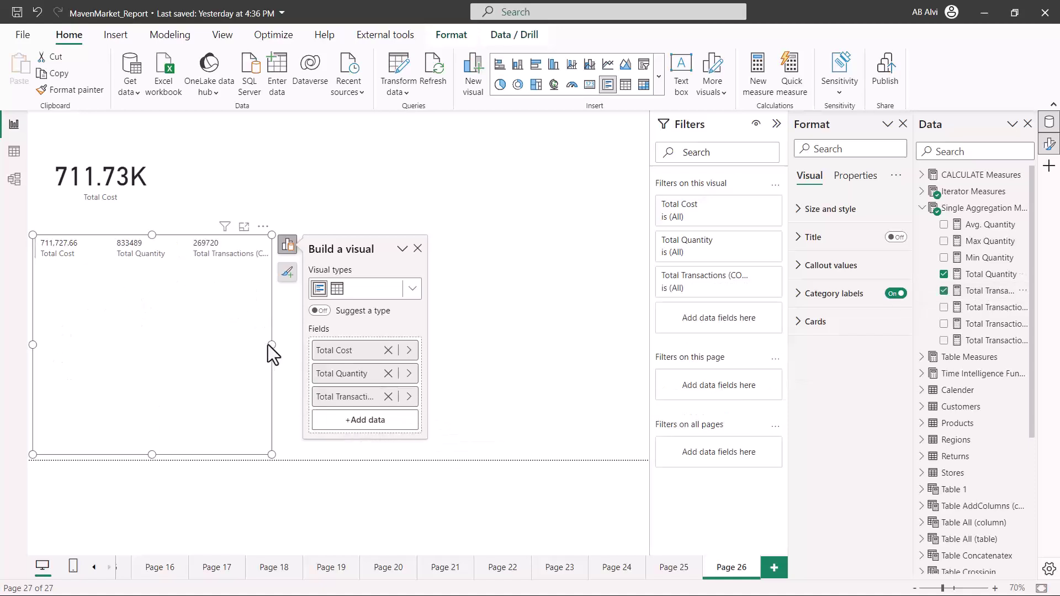
pyautogui.moveTo(270, 344); pyautogui.dragTo(355, 378)
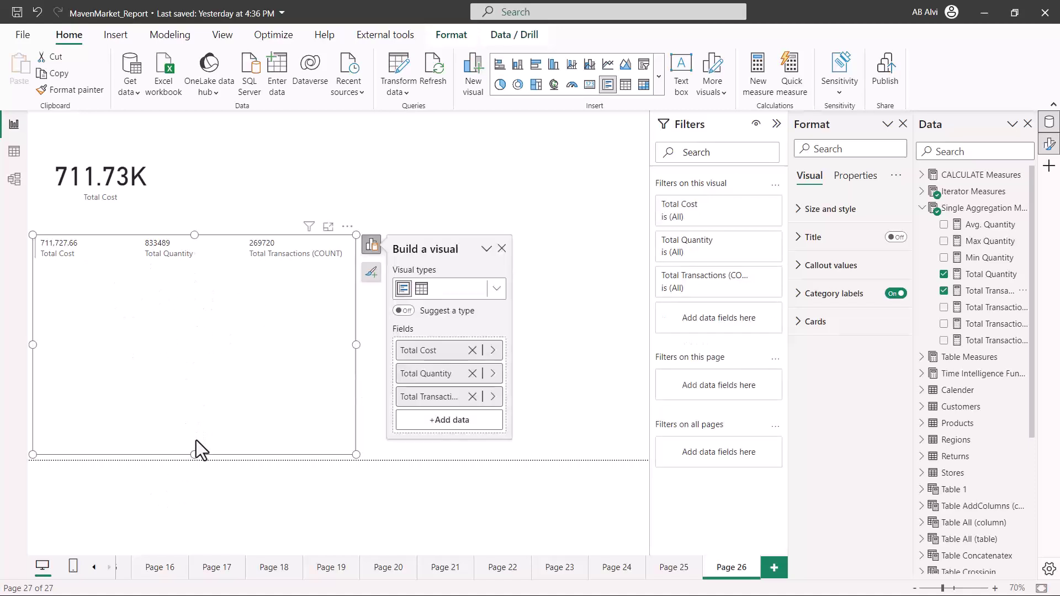
pyautogui.moveTo(192, 432)
pyautogui.mouseDown()
pyautogui.moveTo(192, 313)
pyautogui.moveTo(188, 421)
pyautogui.mouseUp()
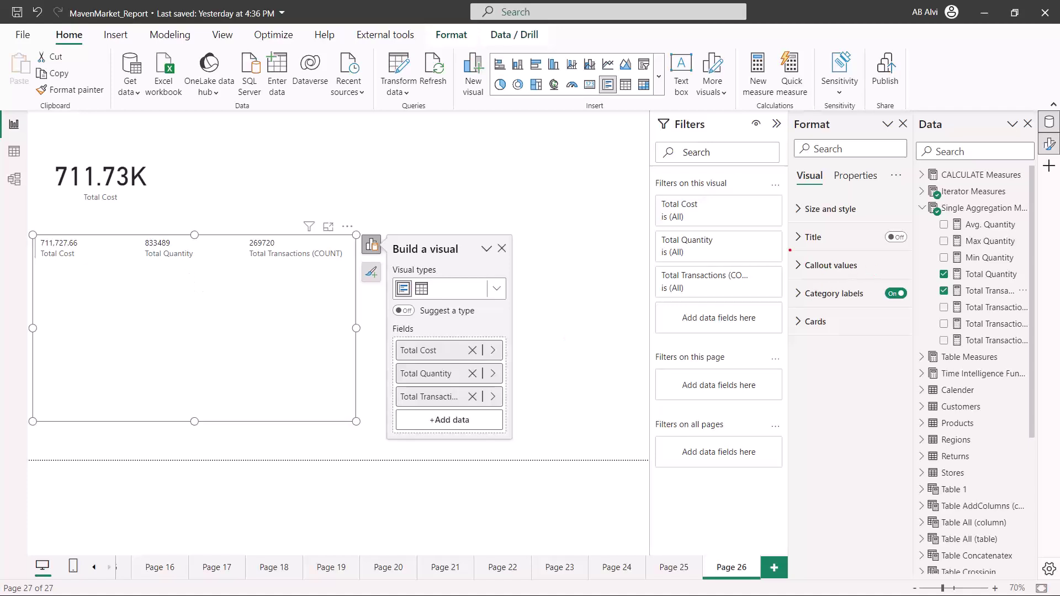
pyautogui.moveTo(790, 250)
pyautogui.mouseDown()
pyautogui.moveTo(830, 291)
pyautogui.moveTo(916, 313)
pyautogui.mouseUp()
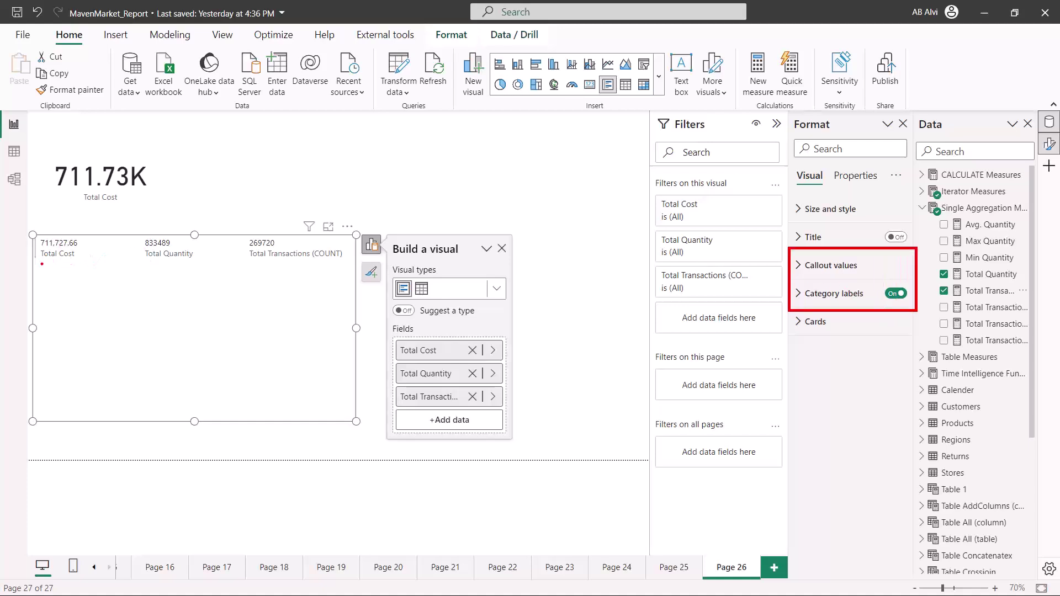
pyautogui.moveTo(41, 265); pyautogui.dragTo(66, 263)
pyautogui.moveTo(138, 263); pyautogui.dragTo(340, 269)
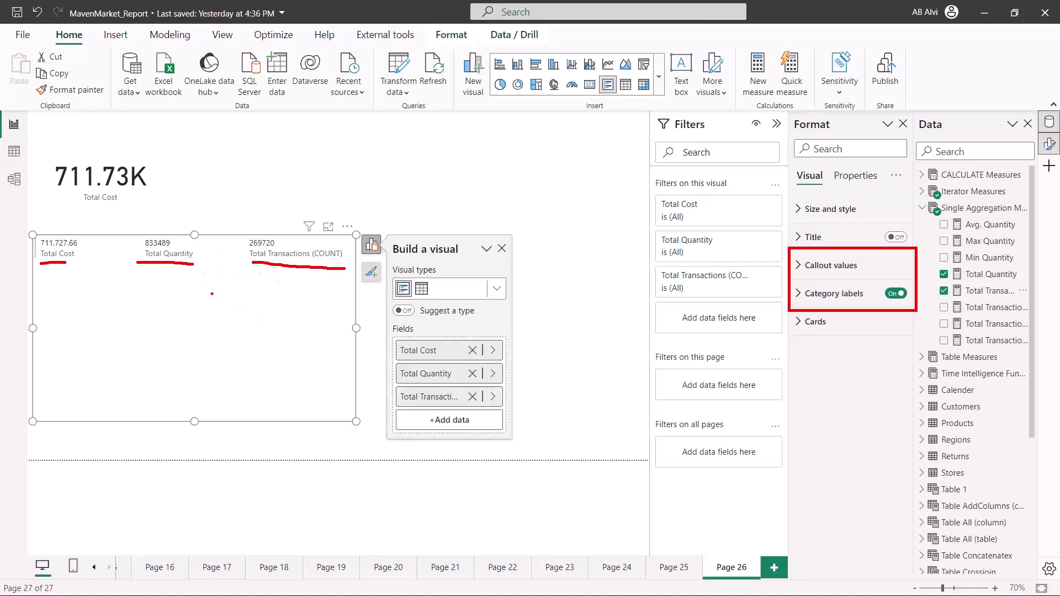
# Switch the Cards accent bar Off for the multi-row totals card.
pyautogui.click(800, 323)
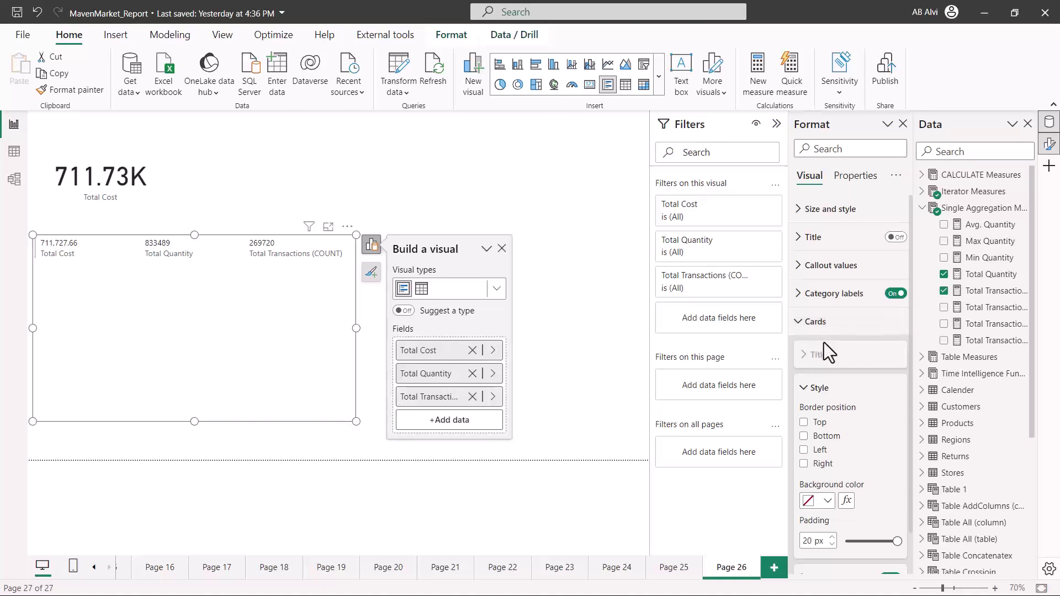
pyautogui.scroll(-1, 847, 435)
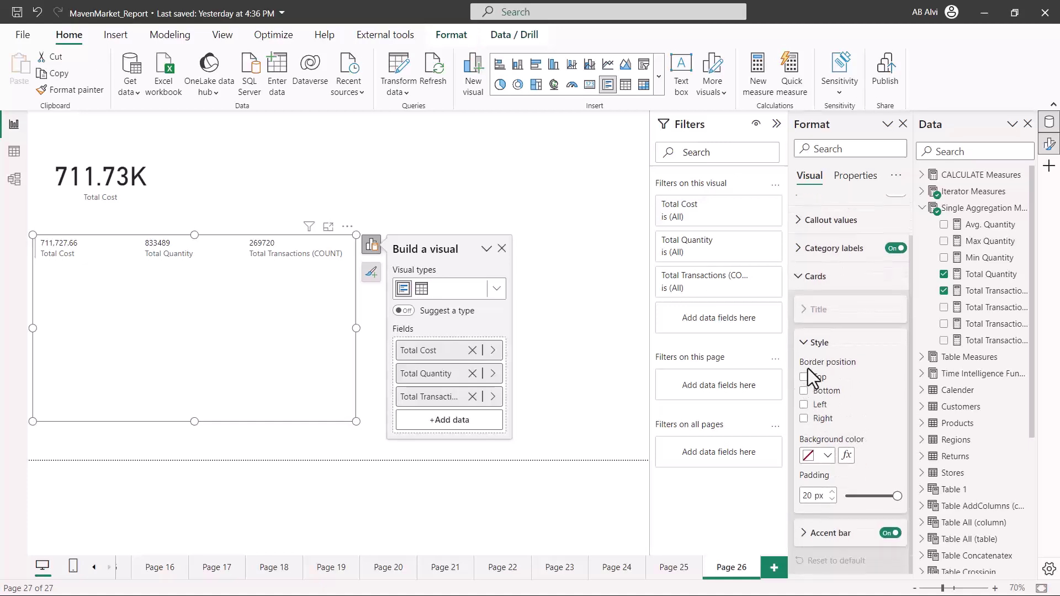
pyautogui.click(815, 535)
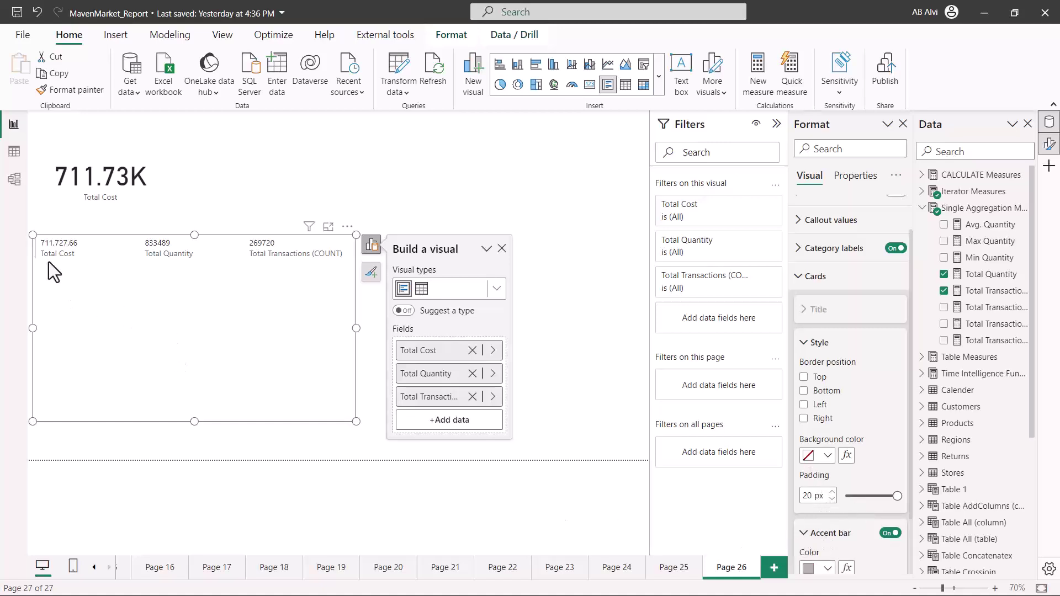
pyautogui.scroll(-1, 862, 522)
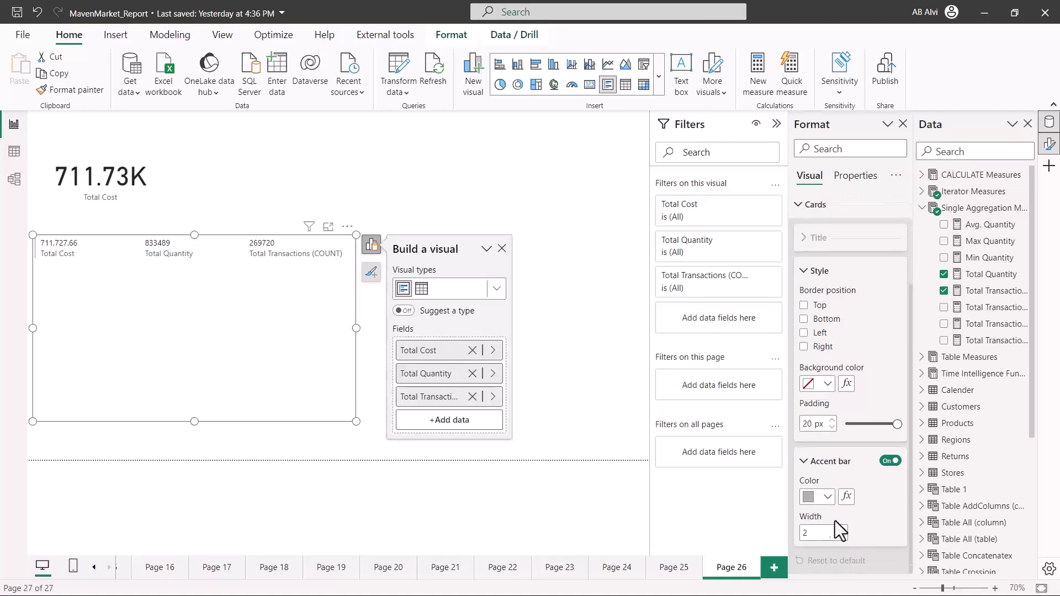
pyautogui.click(890, 461)
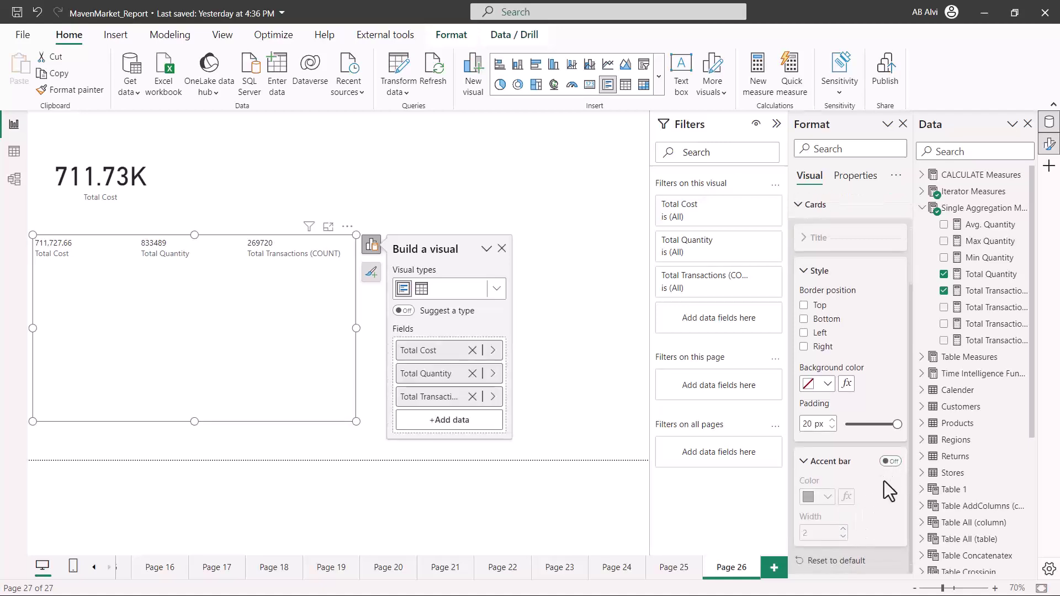
pyautogui.scroll(2, 850, 369)
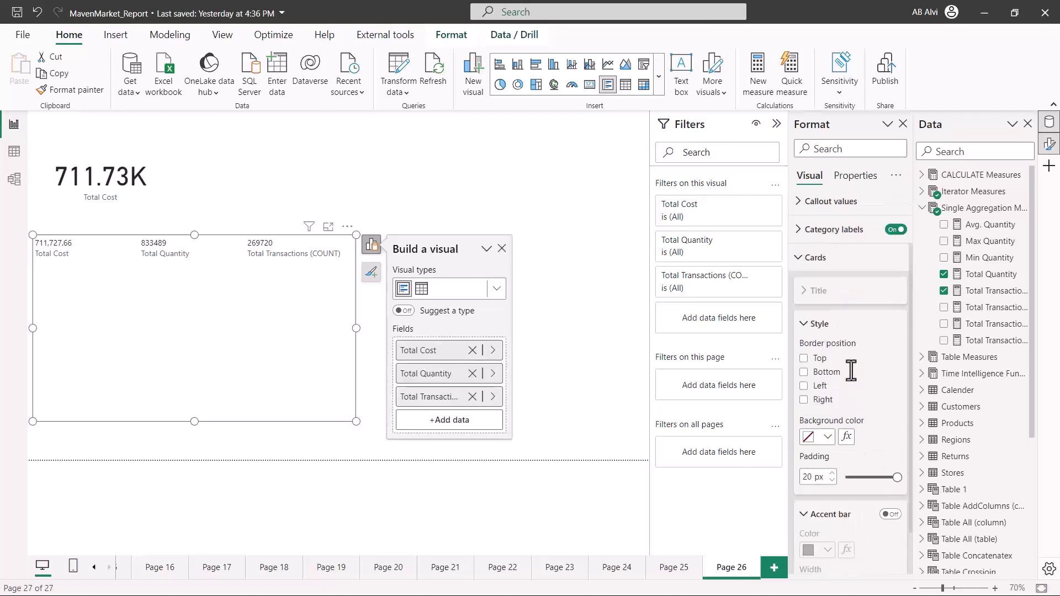
pyautogui.scroll(2, 793, 366)
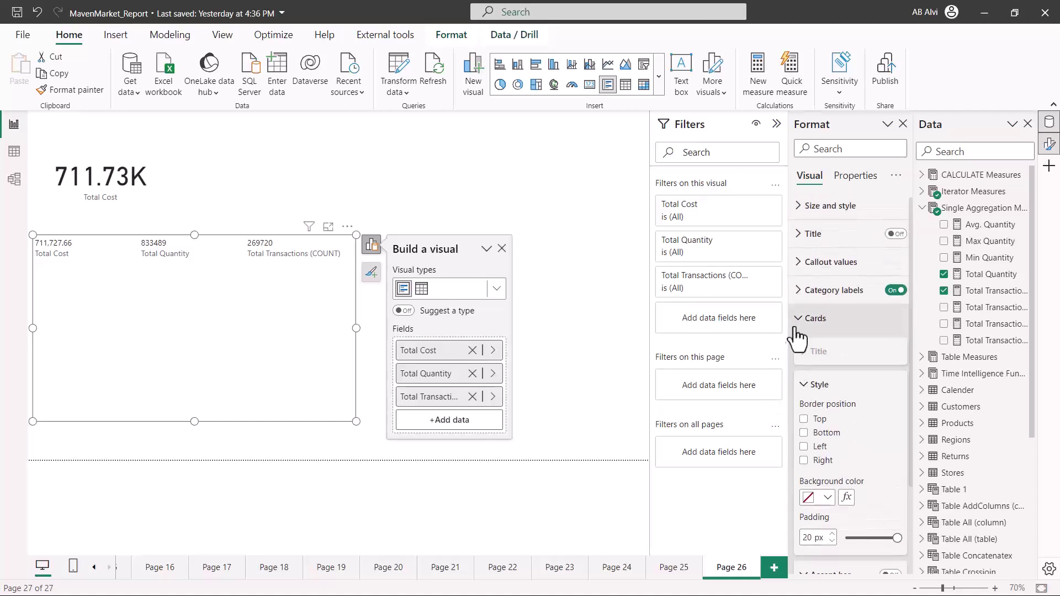
pyautogui.click(797, 326)
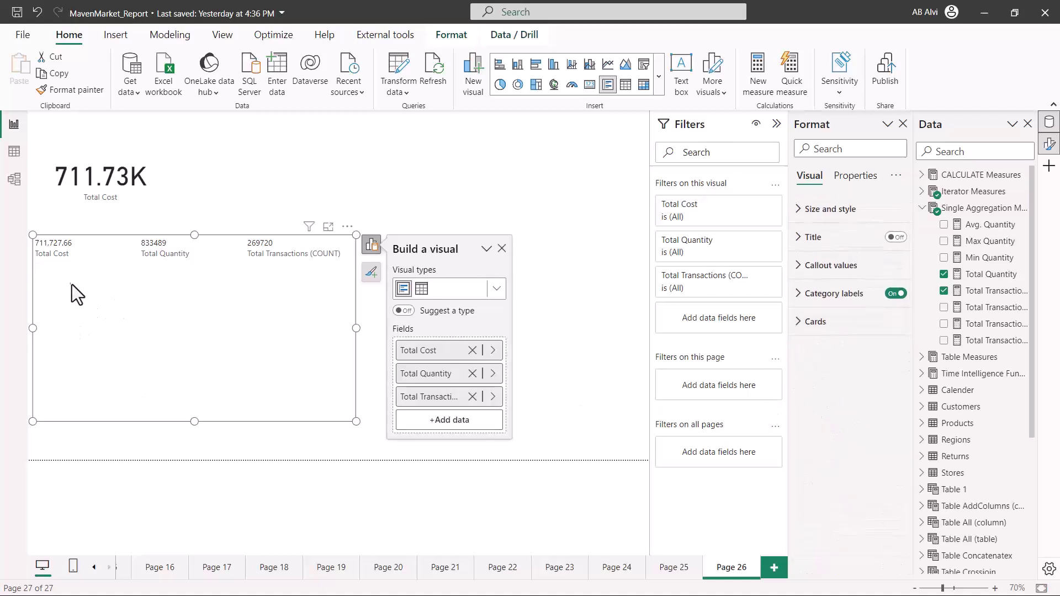
pyautogui.click(116, 193)
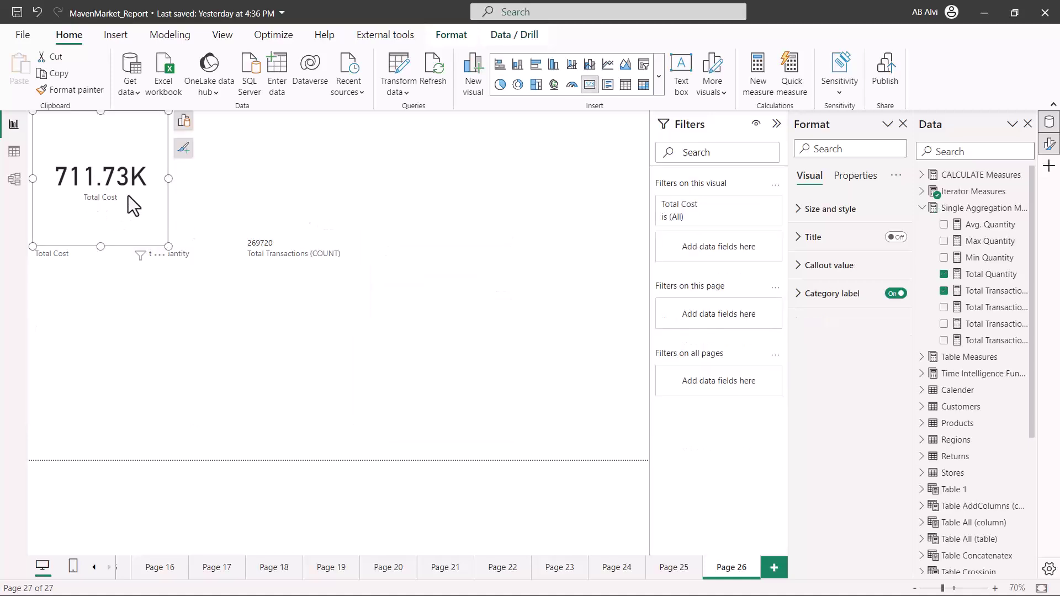
pyautogui.click(232, 303)
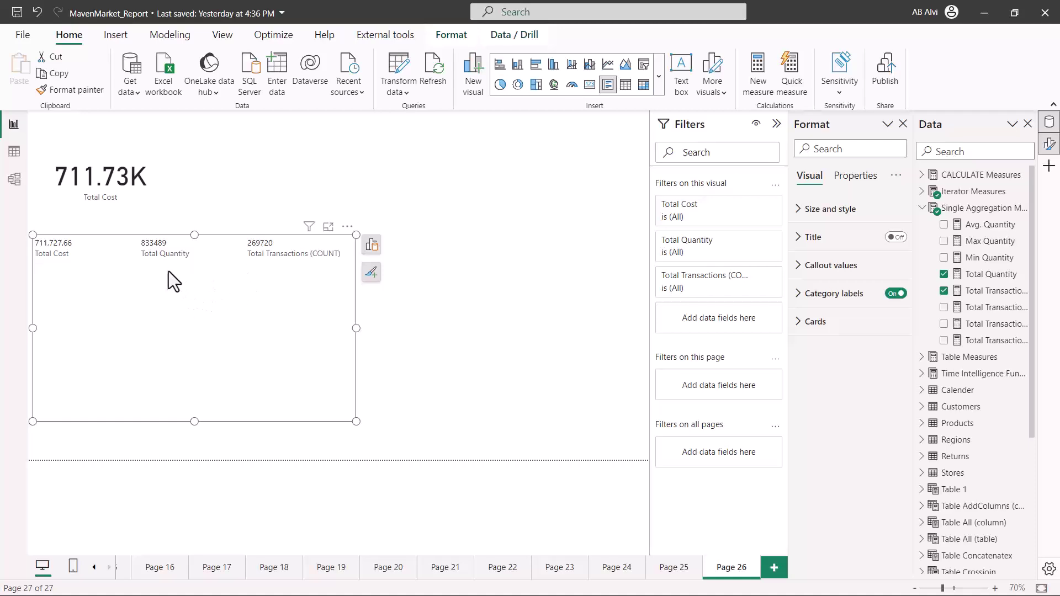
# Deselect the multi-row card and bring up the full gallery of visual types.
pyautogui.click(370, 209)
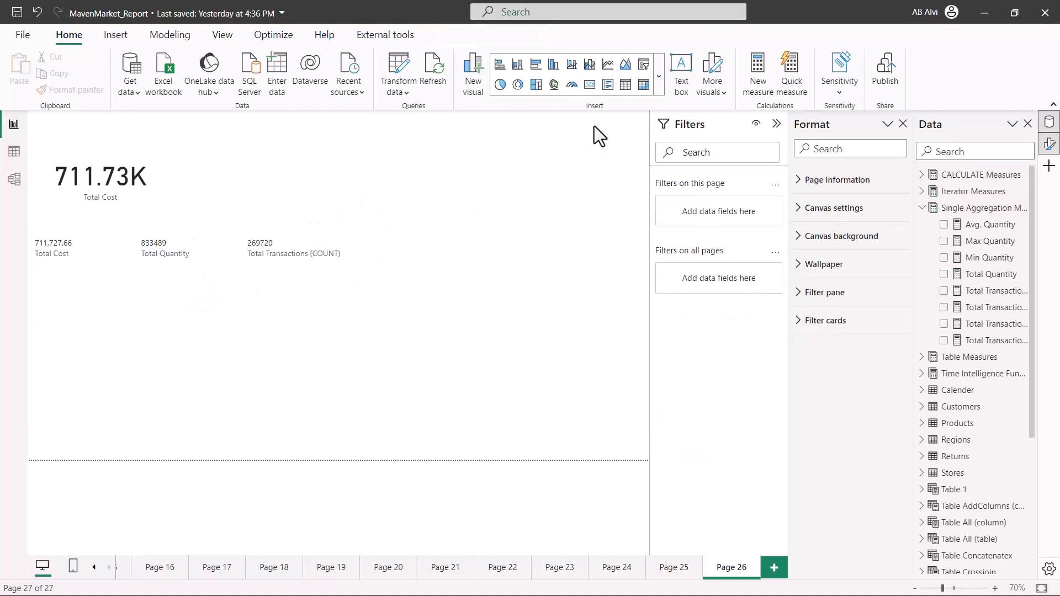
pyautogui.click(661, 81)
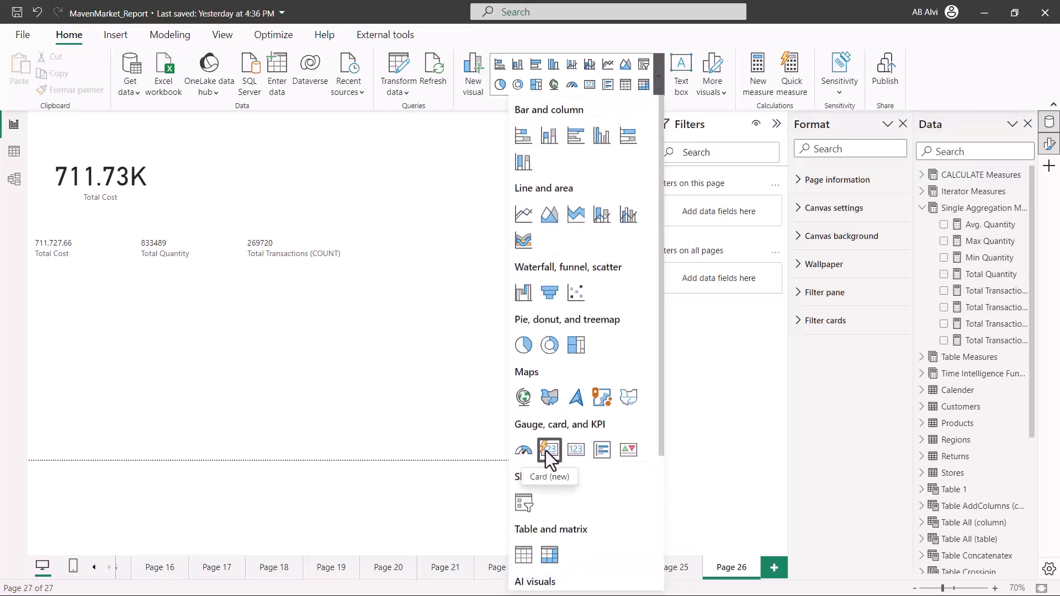
# Insert a Card (new) visual and stretch it taller up and down.
pyautogui.click(263, 359)
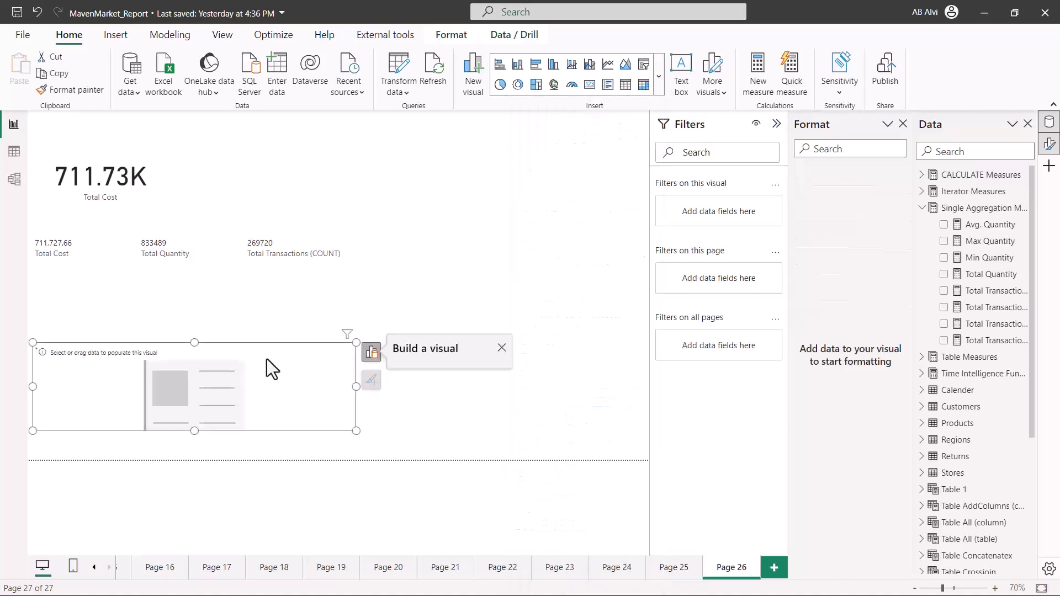
pyautogui.moveTo(194, 343); pyautogui.dragTo(193, 300)
pyautogui.moveTo(195, 431); pyautogui.dragTo(190, 460)
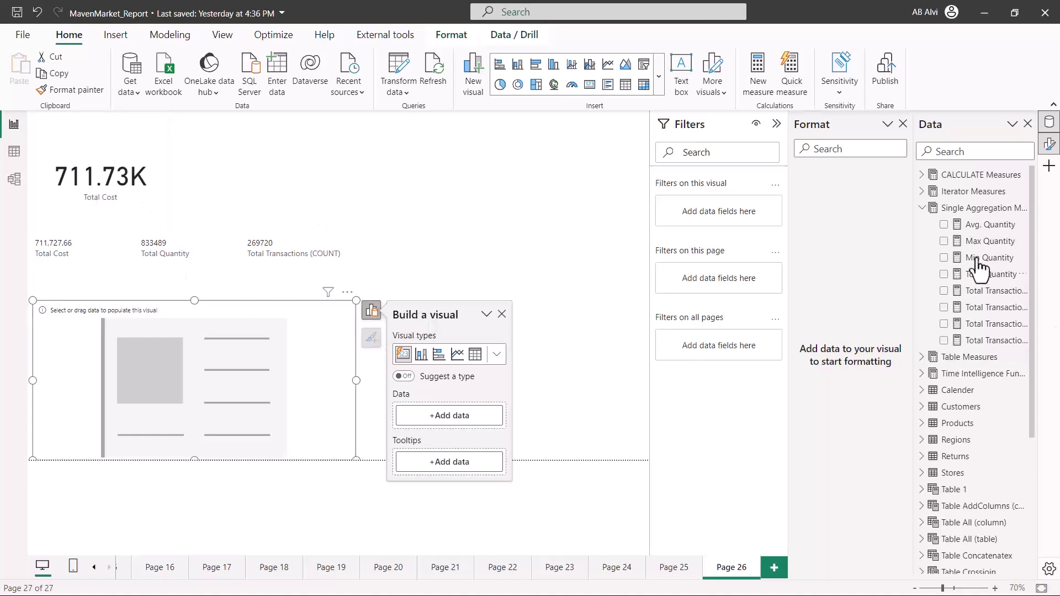
# Add Total Cost, Total Quantity and Total Transactions to the new card, then widen it.
pyautogui.click(920, 208)
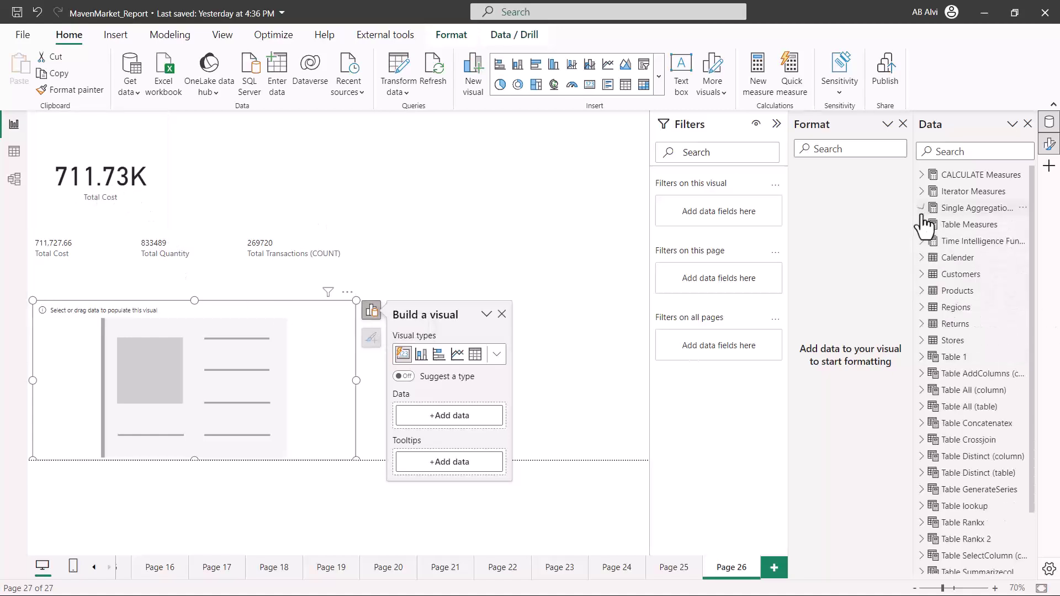
pyautogui.click(921, 192)
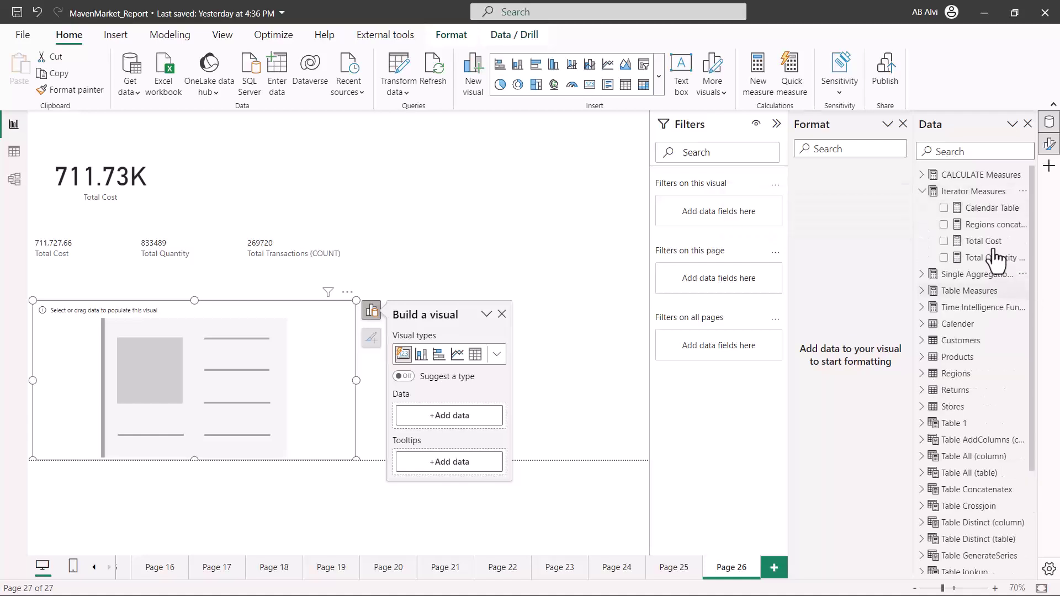
pyautogui.moveTo(985, 241); pyautogui.dragTo(469, 416)
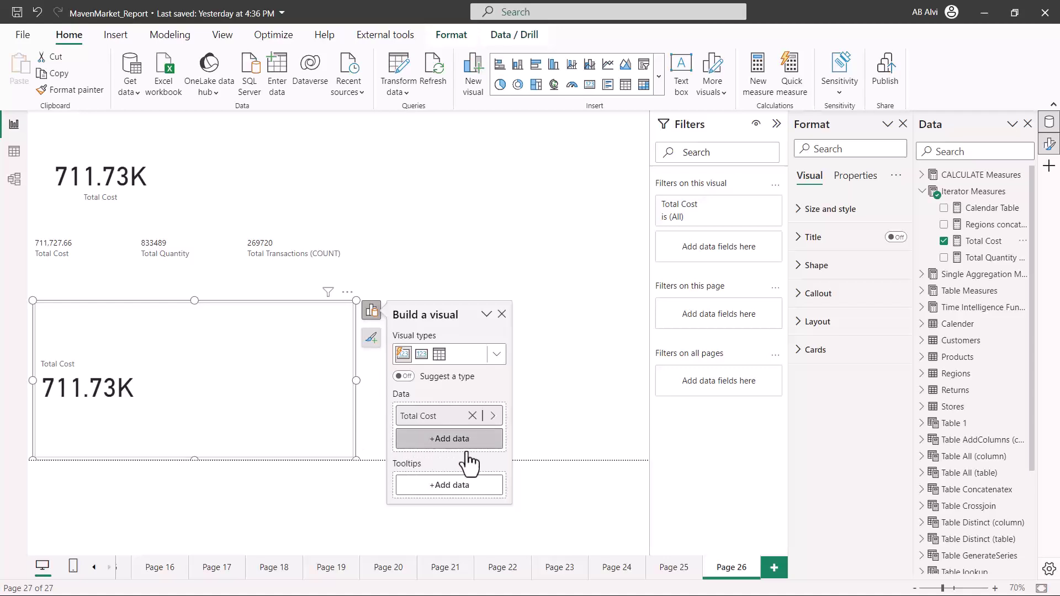
pyautogui.click(921, 192)
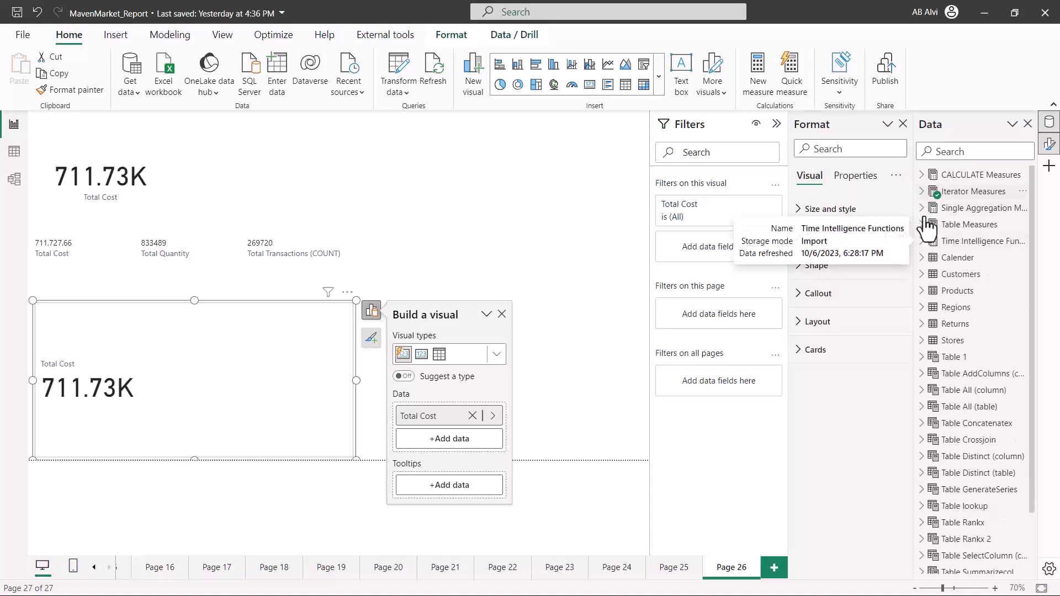
pyautogui.click(921, 207)
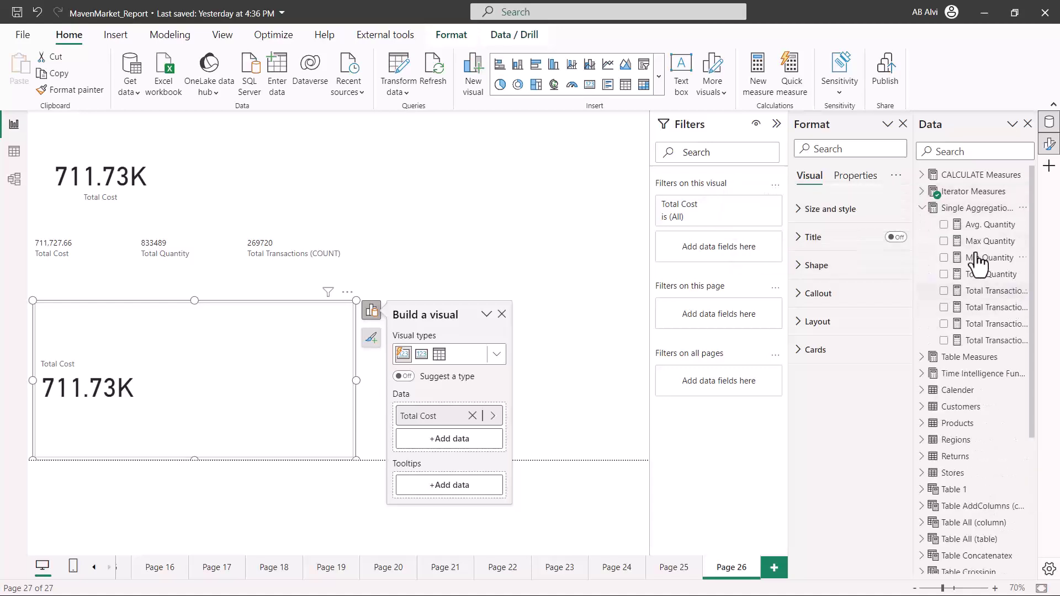
pyautogui.moveTo(983, 274); pyautogui.dragTo(472, 436)
pyautogui.moveTo(942, 293); pyautogui.dragTo(462, 467)
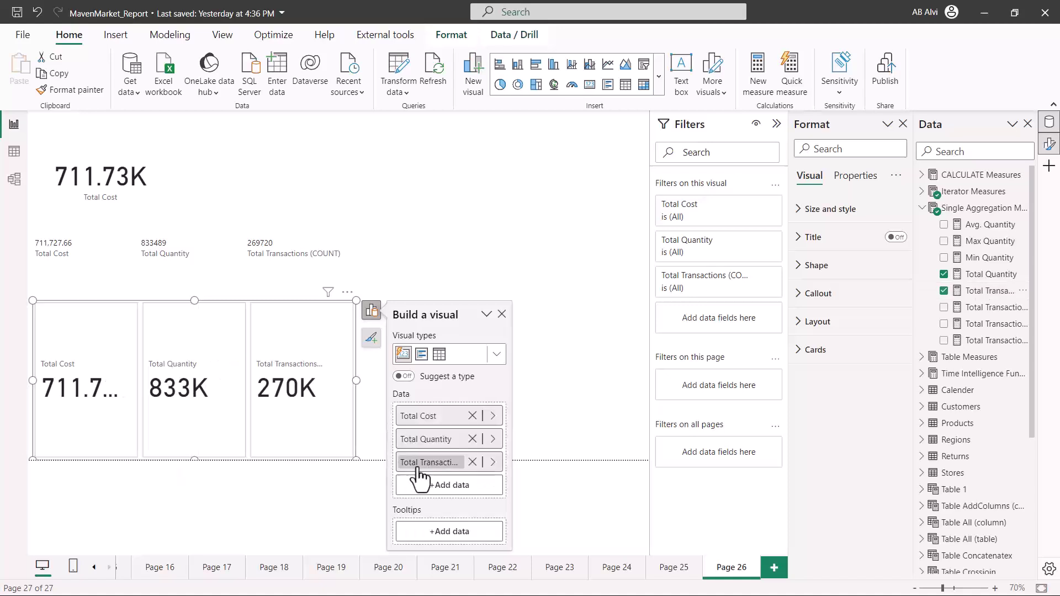
pyautogui.moveTo(373, 382); pyautogui.dragTo(423, 382)
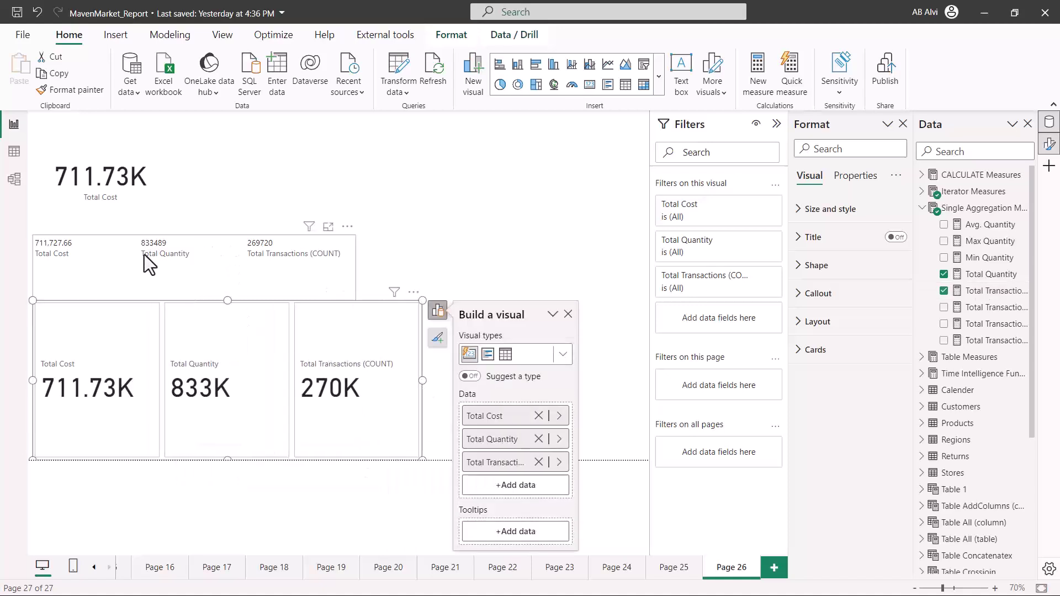
# Move the multi-row totals card to the page's top right and reselect the three-card visual.
pyautogui.click(138, 273)
pyautogui.moveTo(197, 309); pyautogui.dragTo(462, 154)
pyautogui.click(55, 183)
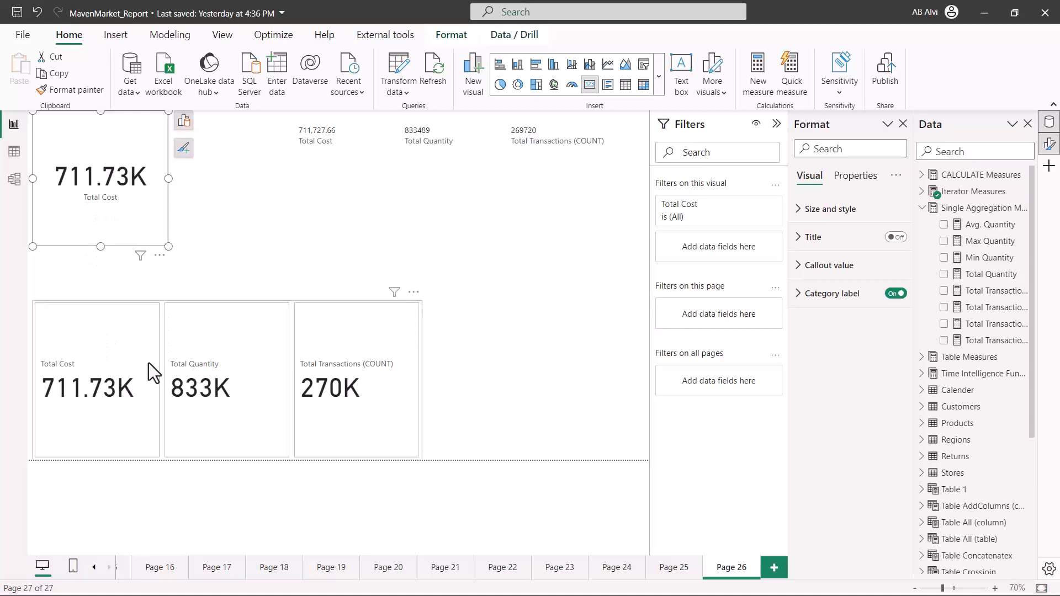
pyautogui.click(425, 172)
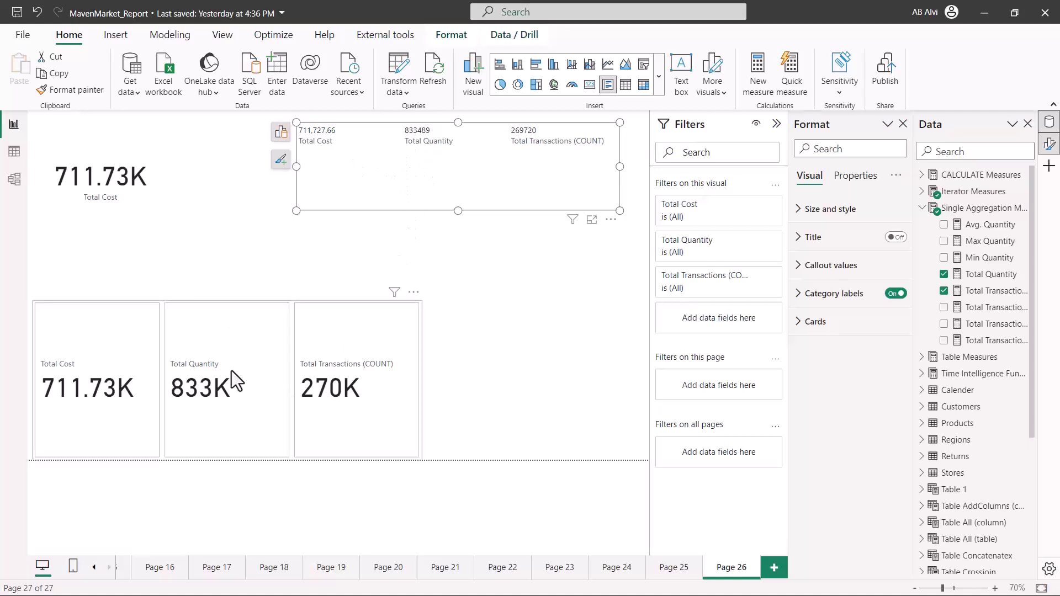
pyautogui.click(376, 369)
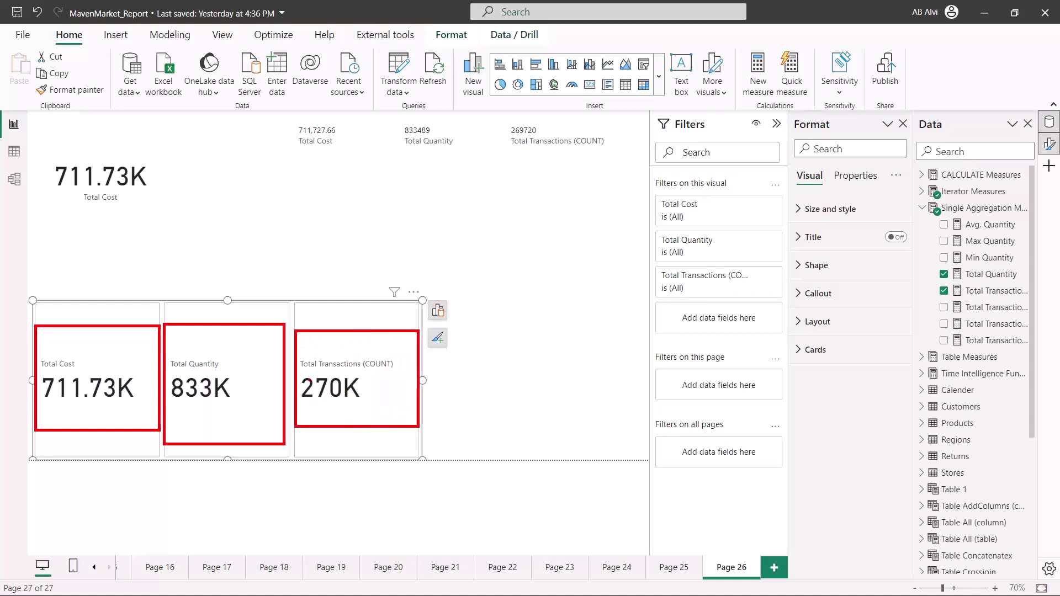
pyautogui.click(438, 310)
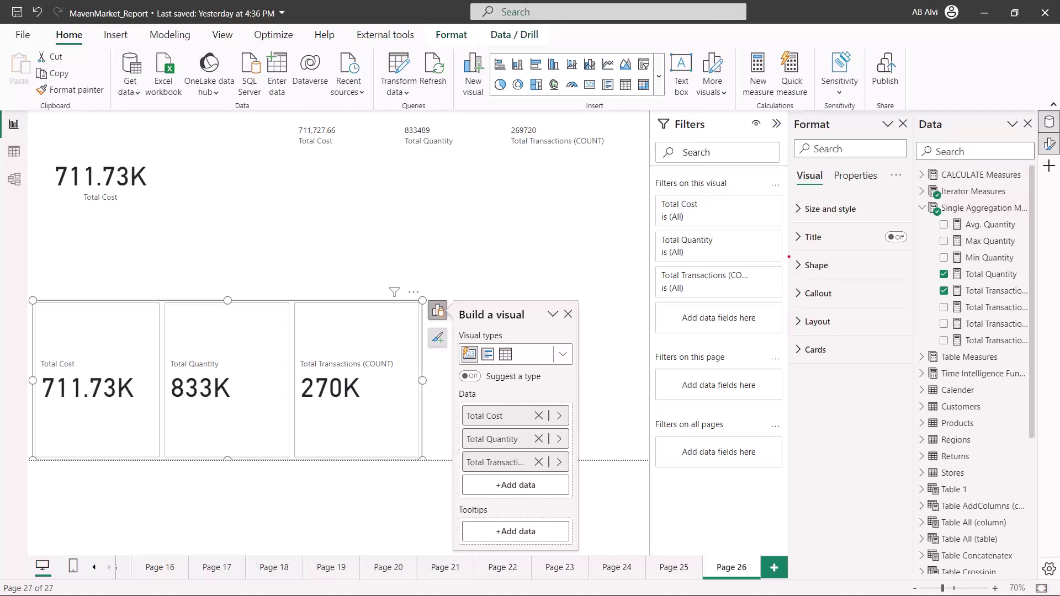
# Give the cards the 'Snipped tab, both top' shape after trying Rounded rectangle.
pyautogui.moveTo(789, 248)
pyautogui.mouseDown()
pyautogui.moveTo(841, 292)
pyautogui.moveTo(890, 387)
pyautogui.mouseUp()
pyautogui.click(809, 268)
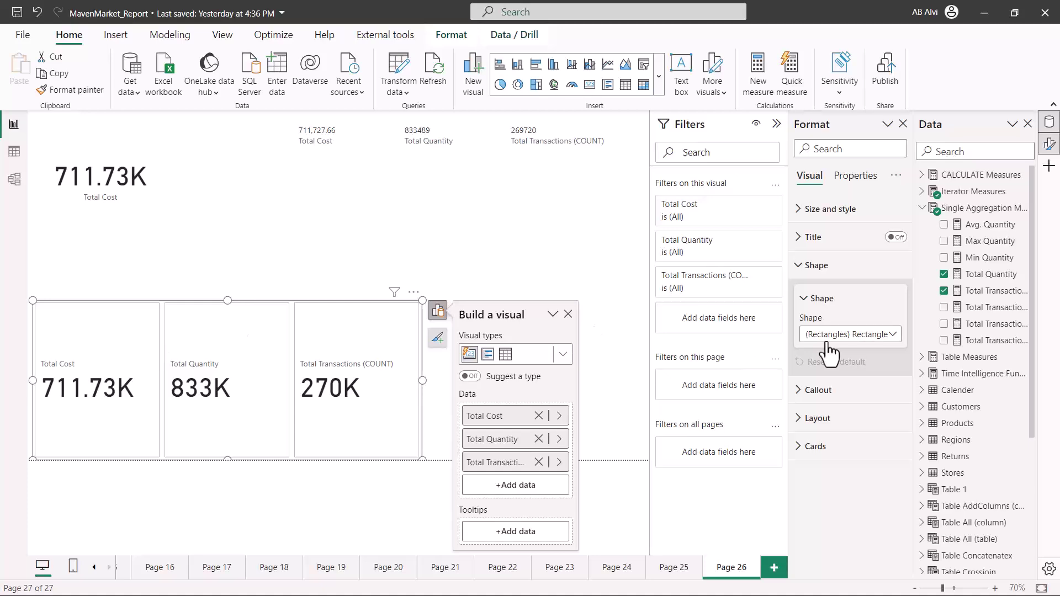
pyautogui.click(890, 336)
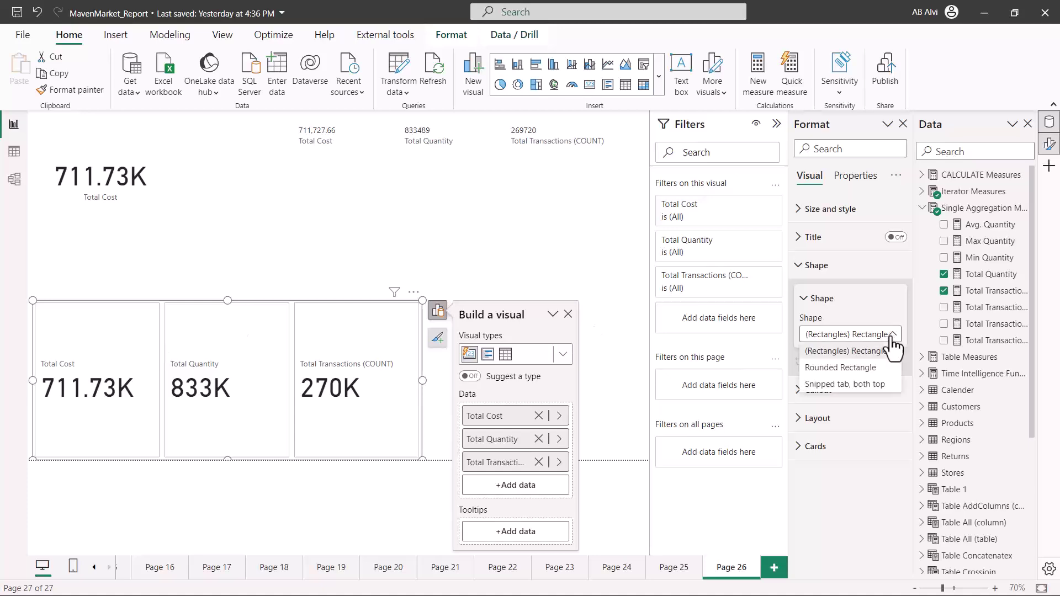
pyautogui.click(858, 369)
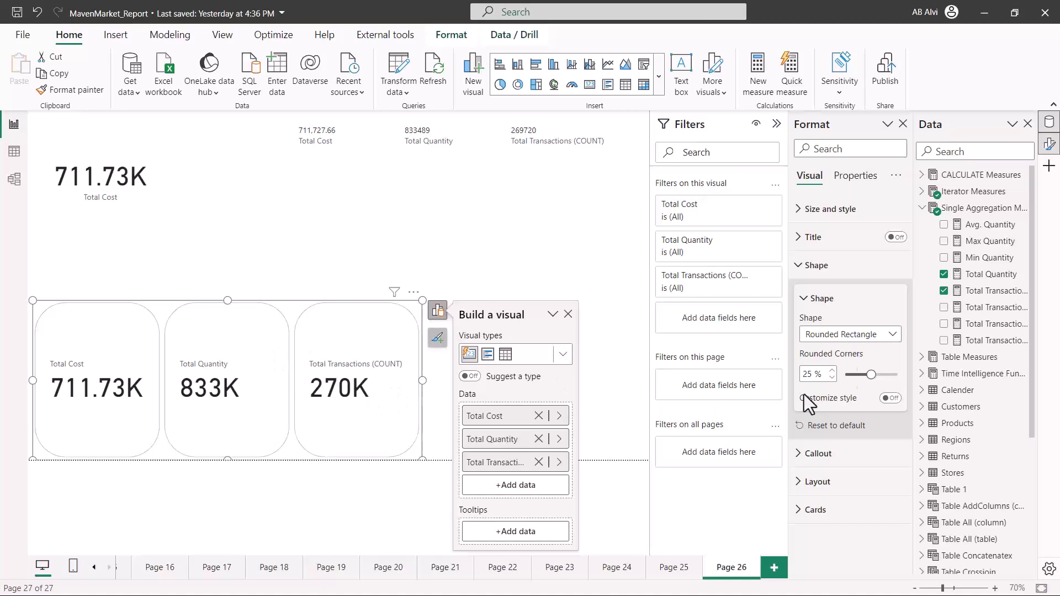
pyautogui.click(892, 336)
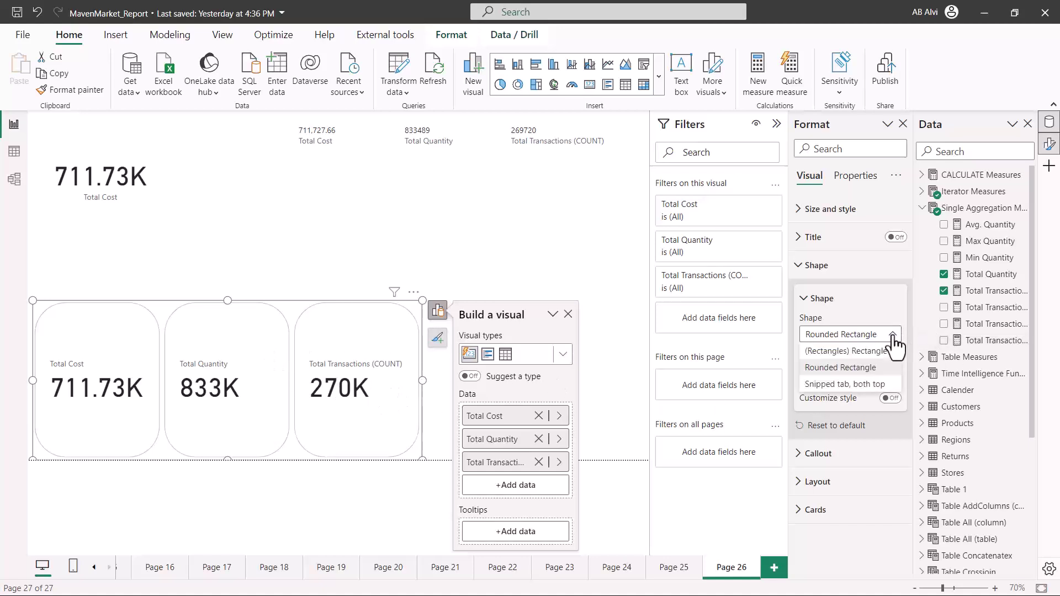
pyautogui.click(838, 385)
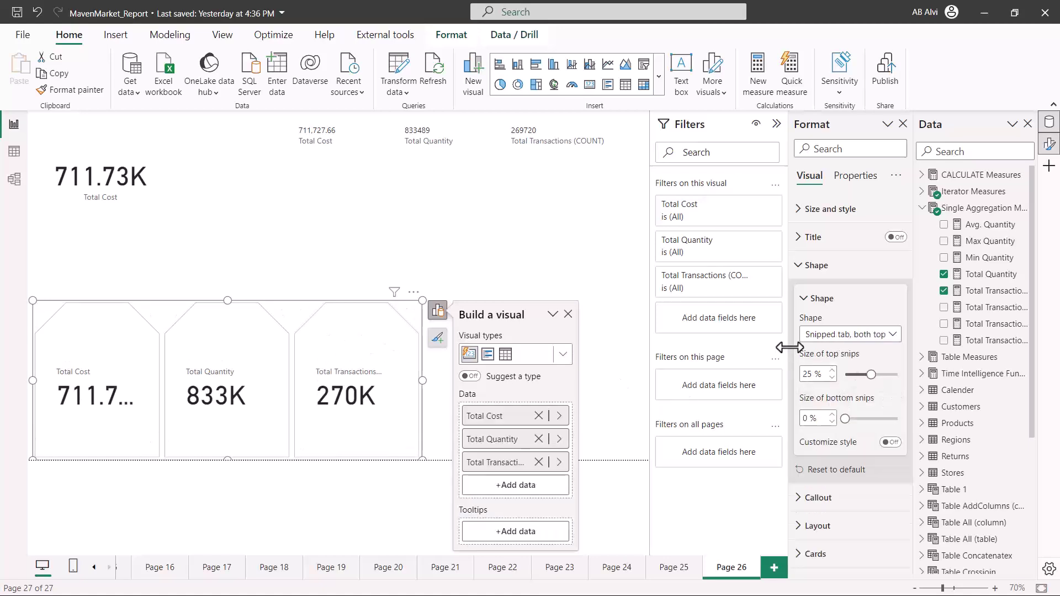
pyautogui.click(798, 271)
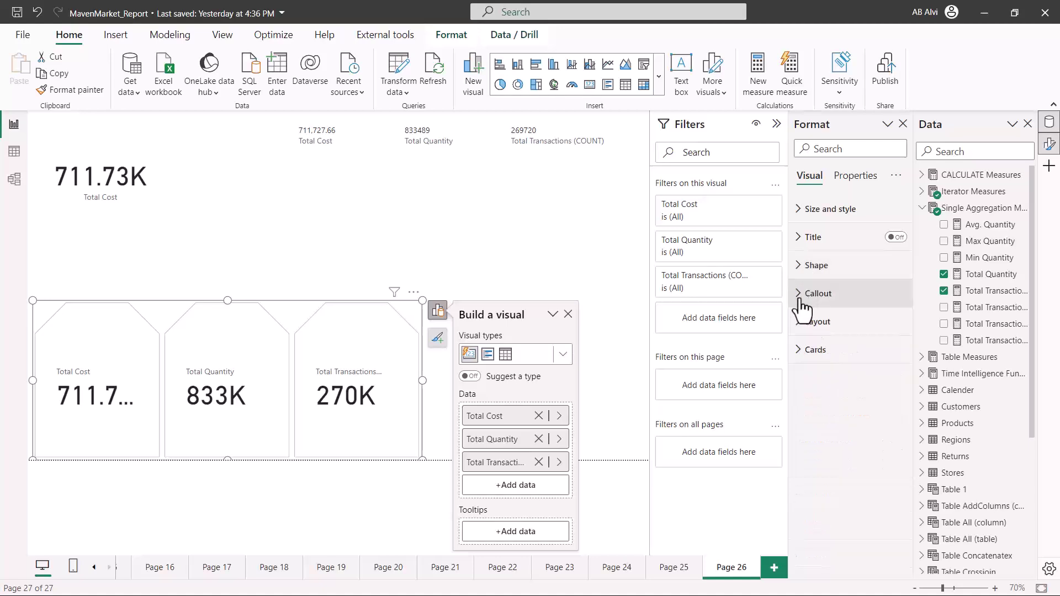
# Expand and review the Callout value settings, then collapse them.
pyautogui.click(800, 301)
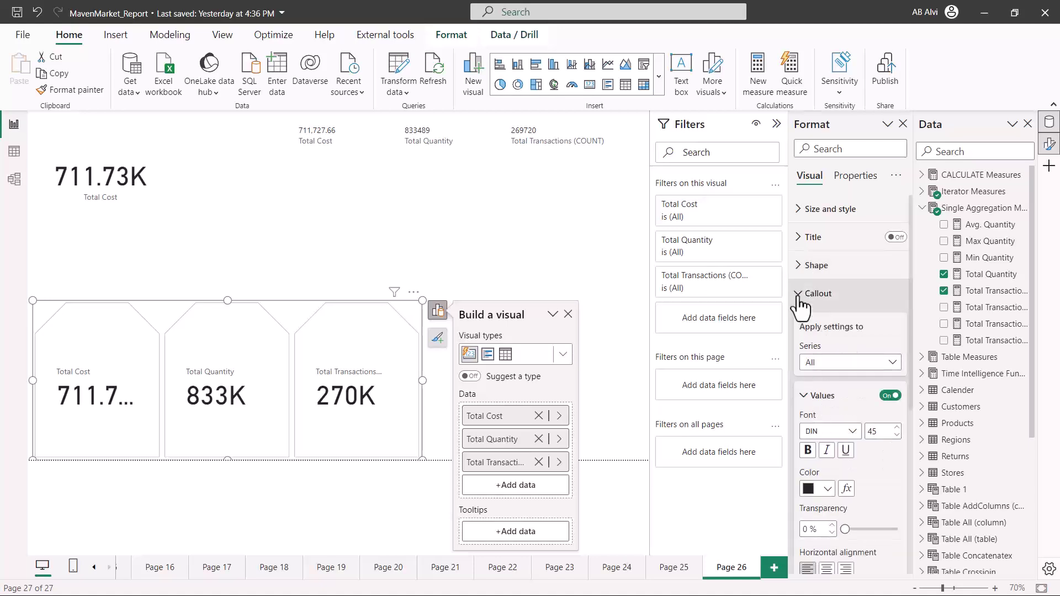
pyautogui.scroll(-3, 839, 380)
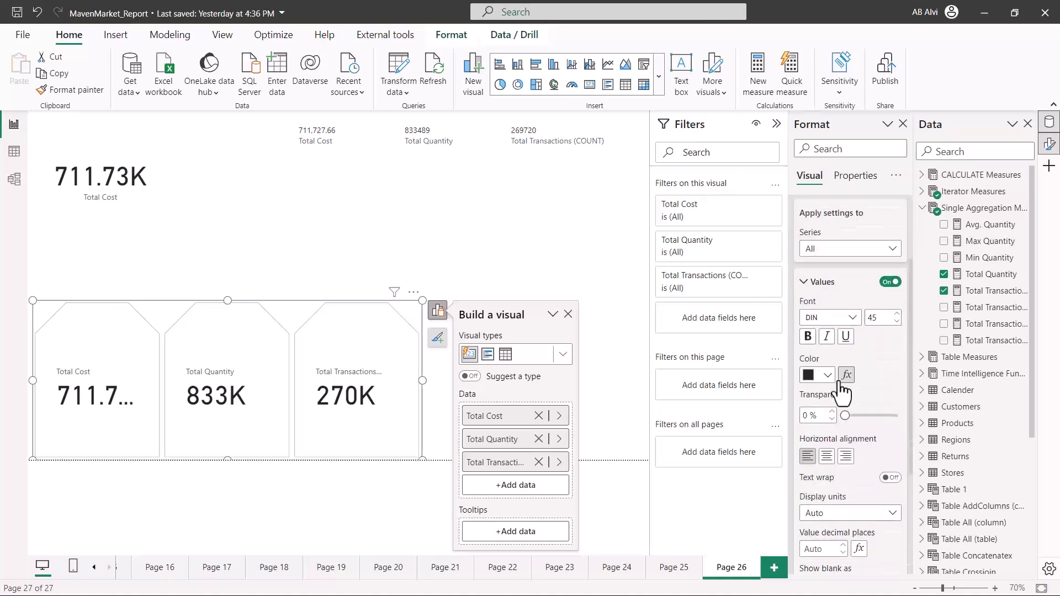
pyautogui.scroll(3, 839, 390)
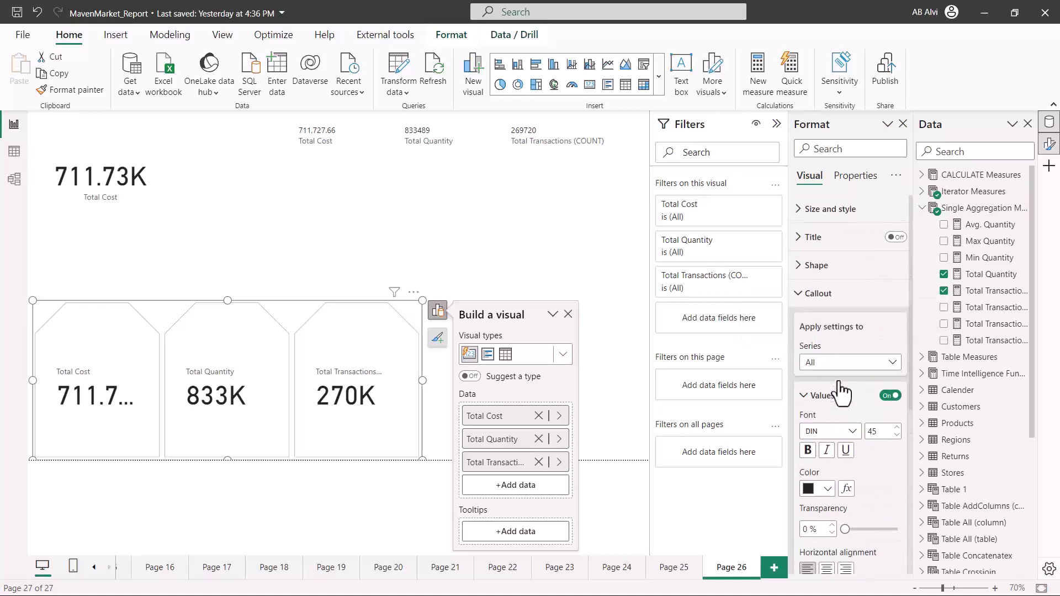
pyautogui.click(798, 296)
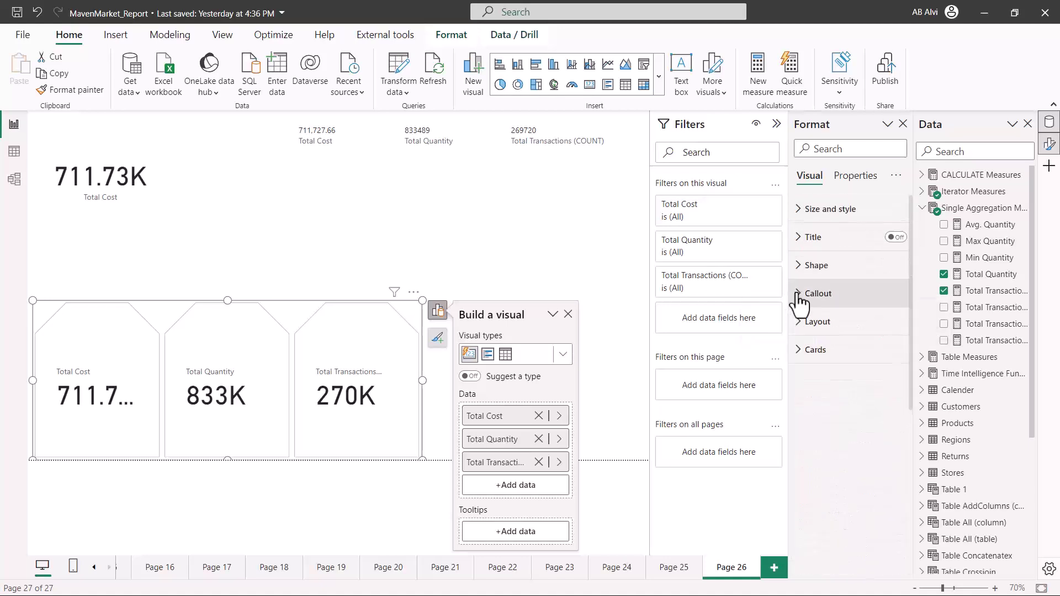
# Expand the Cards settings and open the 'Apply settings to' Series list.
pyautogui.click(804, 361)
pyautogui.scroll(-2, 854, 368)
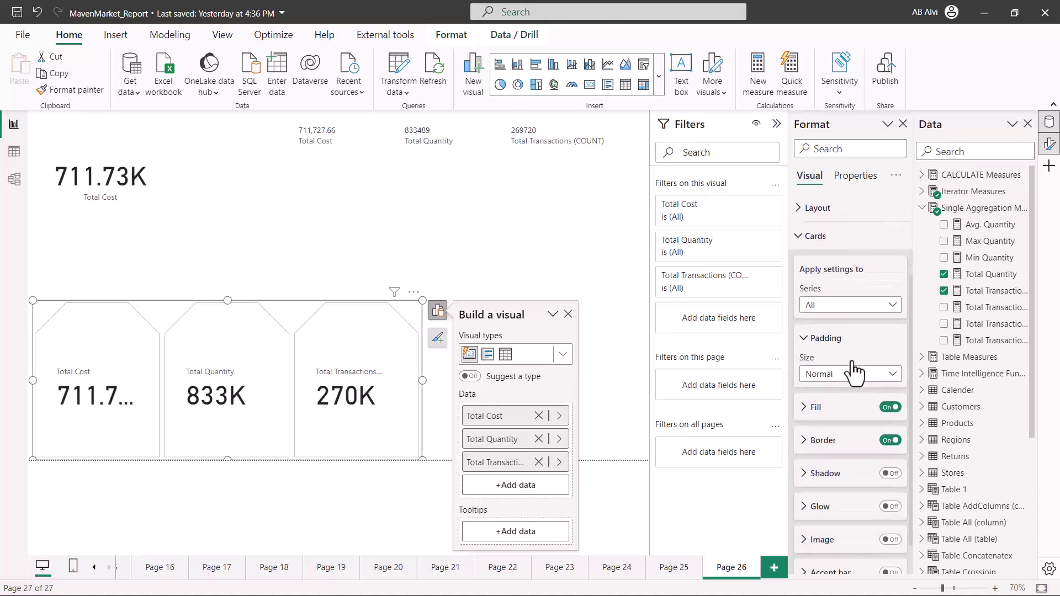
pyautogui.scroll(-1, 852, 362)
pyautogui.scroll(2, 852, 362)
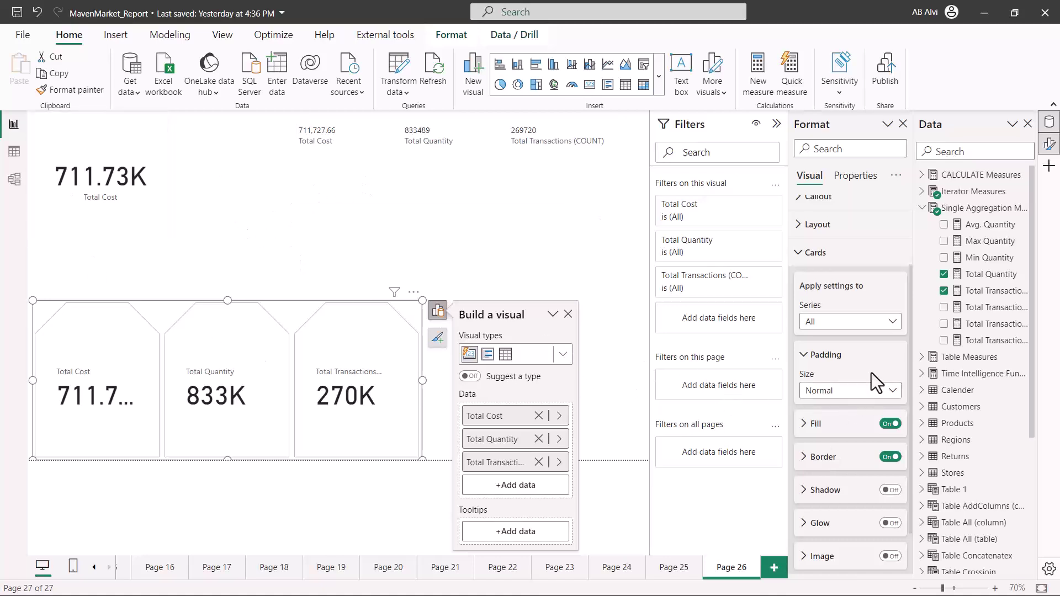
pyautogui.click(838, 321)
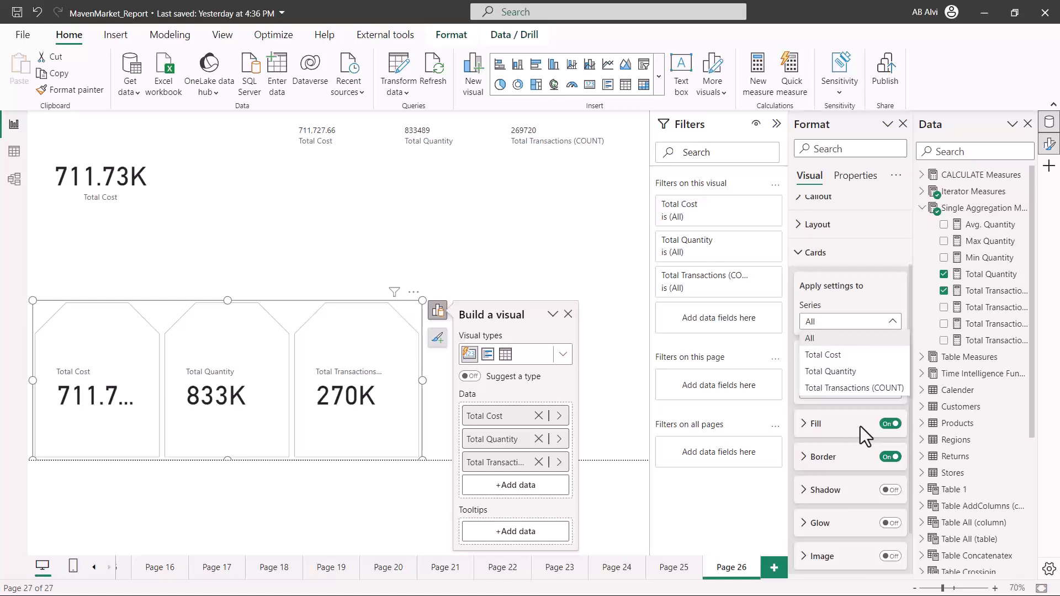
# Give only the Total Cost card a light blue fill, then collapse the Padding and Fill settings.
pyautogui.click(819, 355)
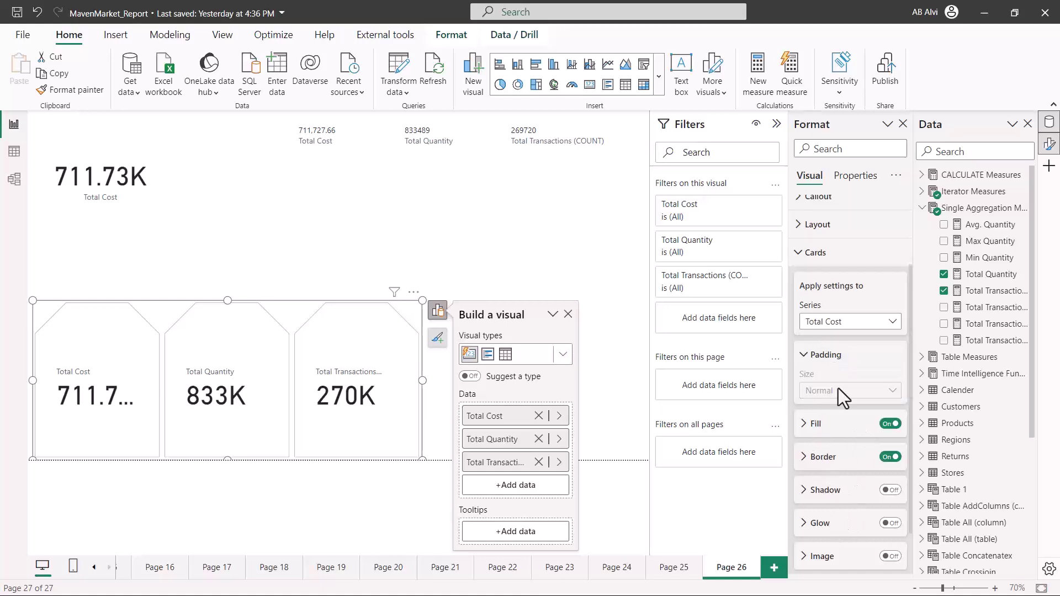
pyautogui.click(805, 425)
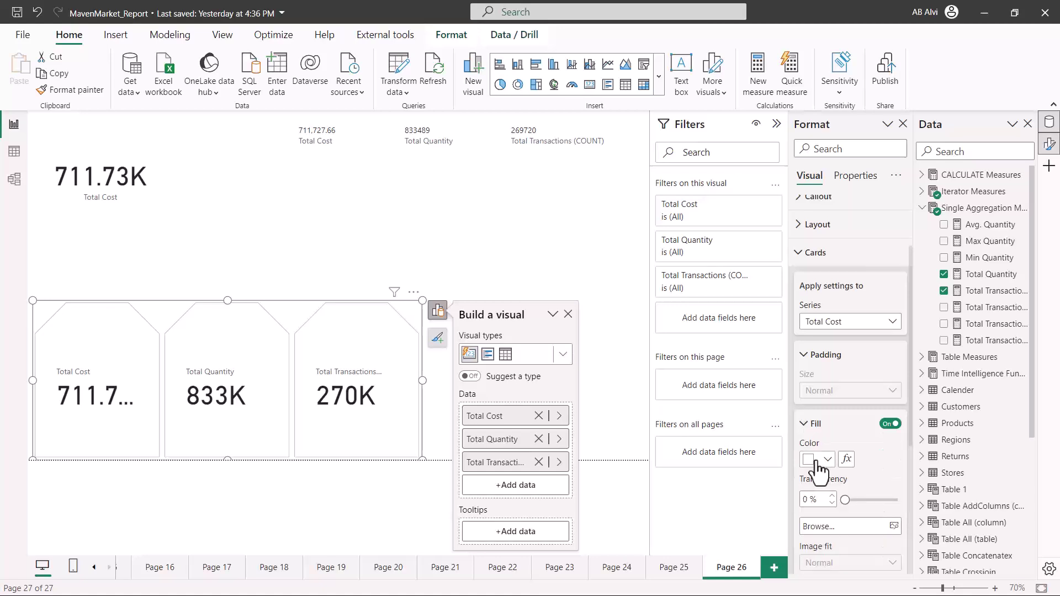
pyautogui.click(827, 459)
pyautogui.click(856, 292)
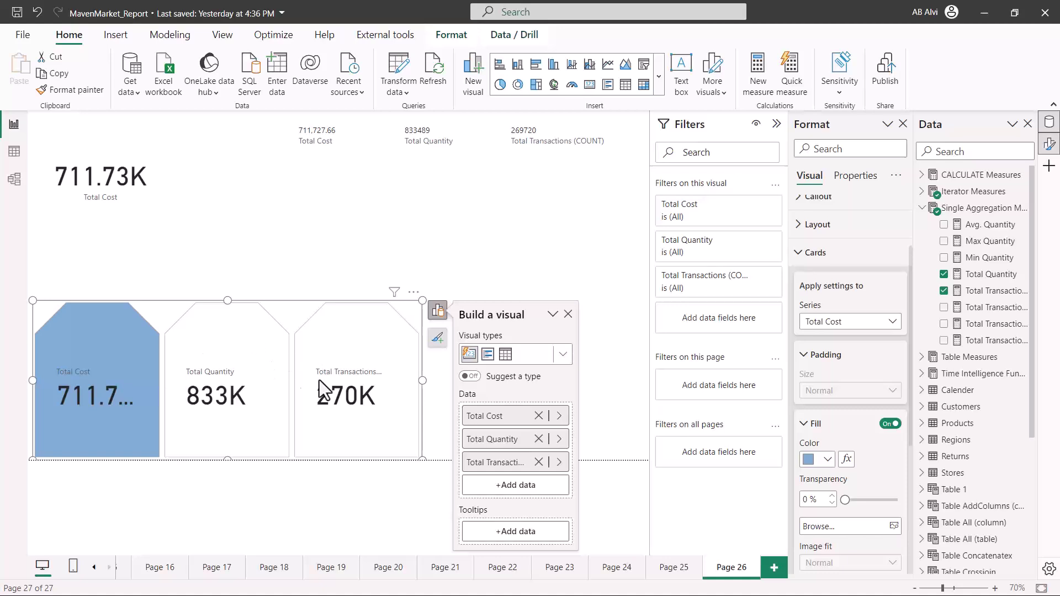
pyautogui.click(809, 358)
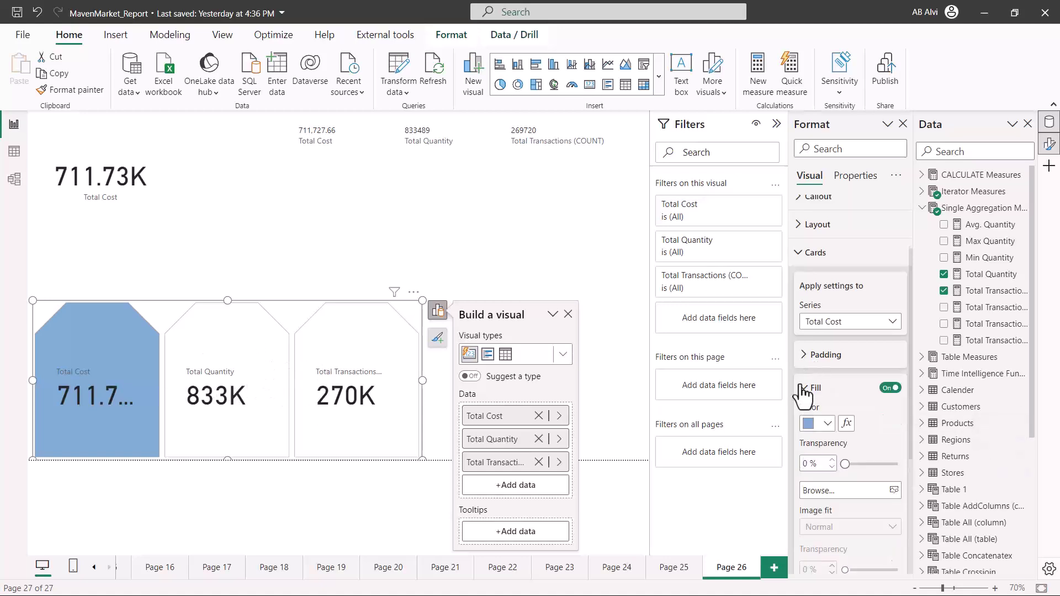
pyautogui.click(805, 388)
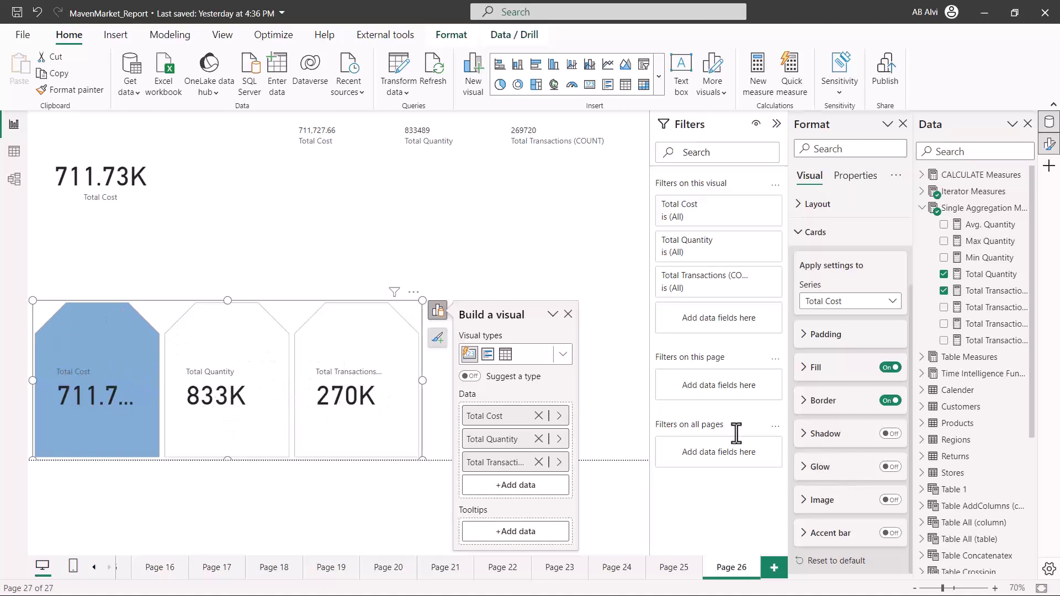
# Insert an empty gauge visual on Page 27 and drag its corner to enlarge it.
pyautogui.click(807, 233)
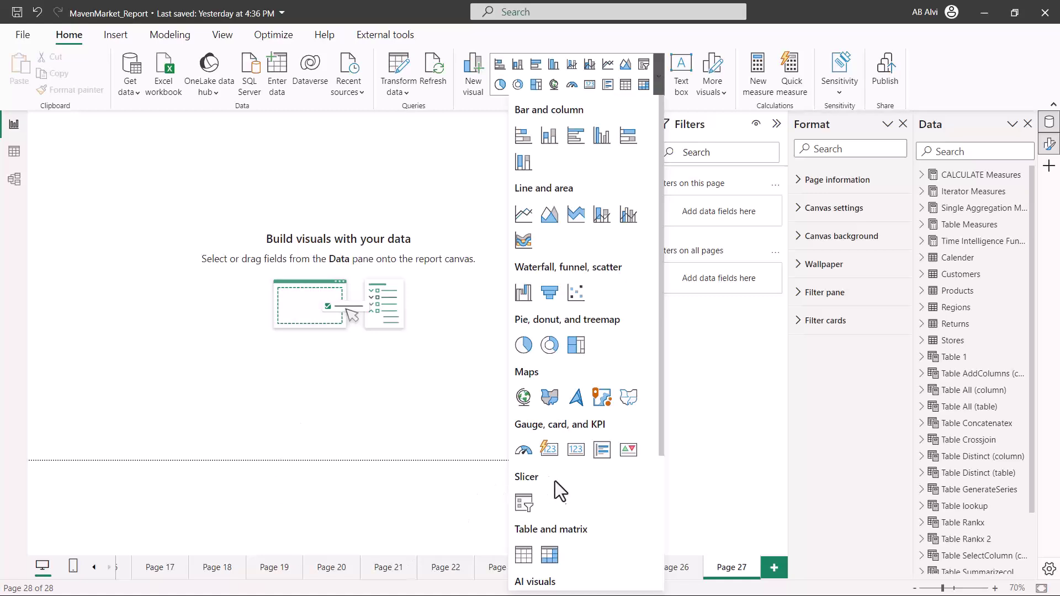
pyautogui.click(524, 450)
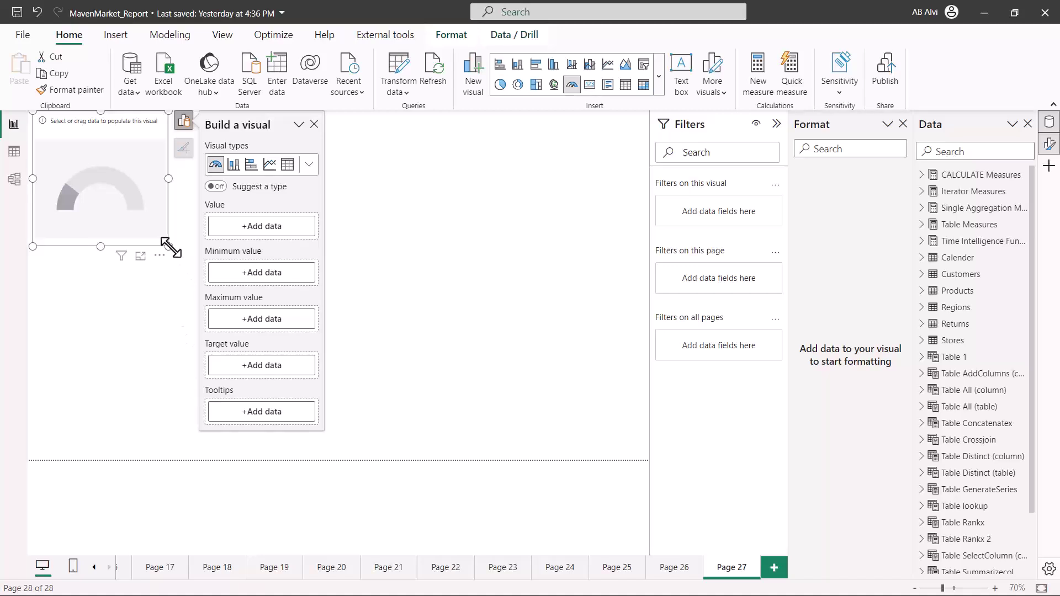
pyautogui.moveTo(168, 245); pyautogui.dragTo(291, 355)
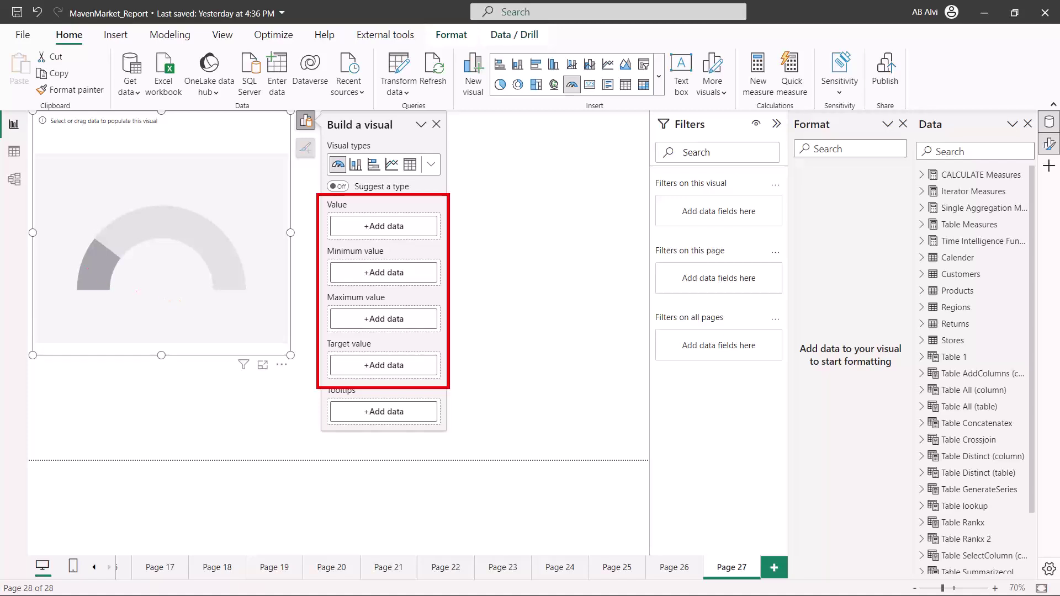
# Put Total Cost in the gauge's Value well so it reads 711.73K on a 0.00M–1.42M scale.
pyautogui.moveTo(75, 292); pyautogui.dragTo(110, 289)
pyautogui.moveTo(214, 290); pyautogui.dragTo(252, 291)
pyautogui.moveTo(154, 261)
pyautogui.mouseDown()
pyautogui.moveTo(200, 284)
pyautogui.moveTo(136, 287)
pyautogui.moveTo(150, 256)
pyautogui.mouseUp()
pyautogui.moveTo(156, 210); pyautogui.dragTo(156, 259)
pyautogui.moveTo(153, 207); pyautogui.dragTo(163, 218)
pyautogui.moveTo(235, 230); pyautogui.dragTo(198, 271)
pyautogui.moveTo(254, 185)
pyautogui.mouseDown()
pyautogui.moveTo(234, 213)
pyautogui.moveTo(226, 208)
pyautogui.moveTo(246, 206)
pyautogui.mouseUp()
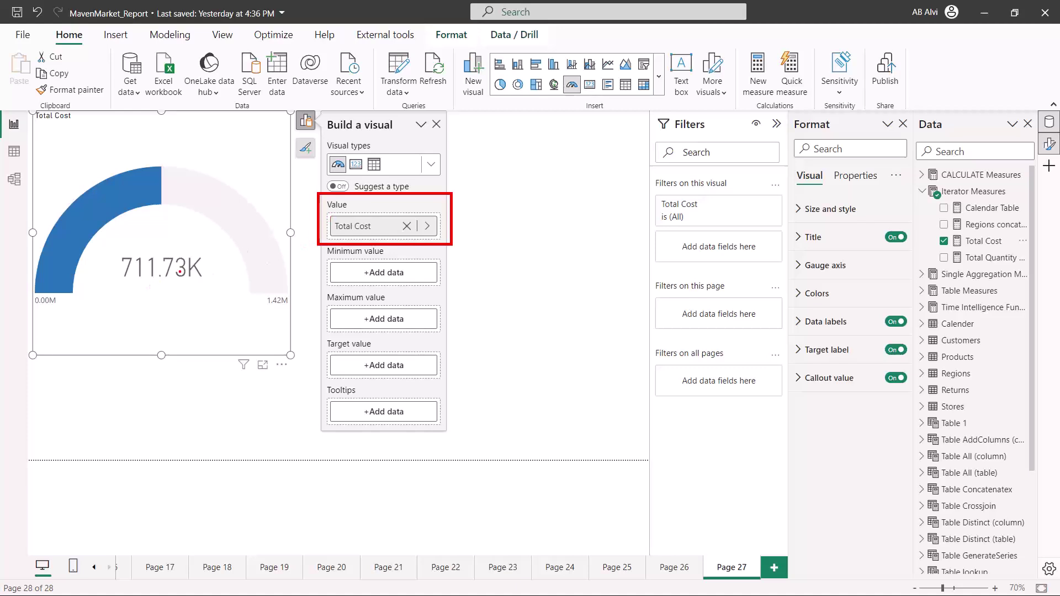
# Create a Target measure of 1300000 in Iterator Measures and add it as the gauge's target value.
pyautogui.moveTo(122, 283)
pyautogui.mouseDown()
pyautogui.moveTo(213, 279)
pyautogui.moveTo(210, 243)
pyautogui.moveTo(122, 239)
pyautogui.moveTo(119, 279)
pyautogui.mouseUp()
pyautogui.moveTo(59, 301); pyautogui.dragTo(69, 346)
pyautogui.moveTo(59, 301); pyautogui.dragTo(74, 311)
pyautogui.moveTo(268, 306)
pyautogui.mouseDown()
pyautogui.moveTo(256, 338)
pyautogui.moveTo(268, 305)
pyautogui.moveTo(278, 320)
pyautogui.mouseUp()
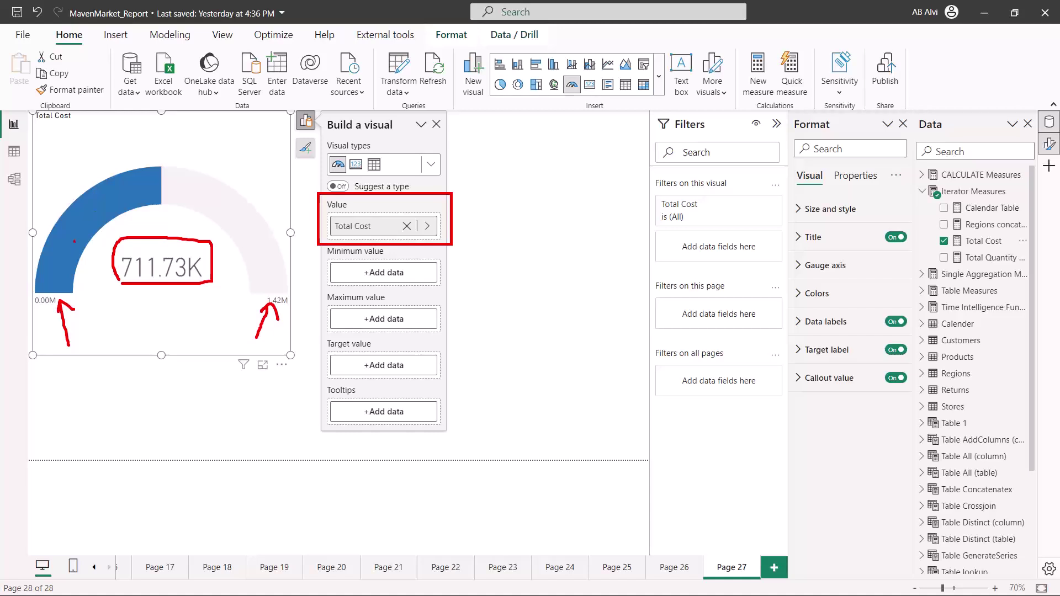
pyautogui.moveTo(161, 207); pyautogui.dragTo(161, 252)
pyautogui.moveTo(160, 198)
pyautogui.mouseDown()
pyautogui.moveTo(160, 224)
pyautogui.moveTo(160, 199)
pyautogui.moveTo(168, 215)
pyautogui.mouseUp()
pyautogui.moveTo(37, 310); pyautogui.dragTo(81, 309)
pyautogui.moveTo(267, 316); pyautogui.dragTo(283, 313)
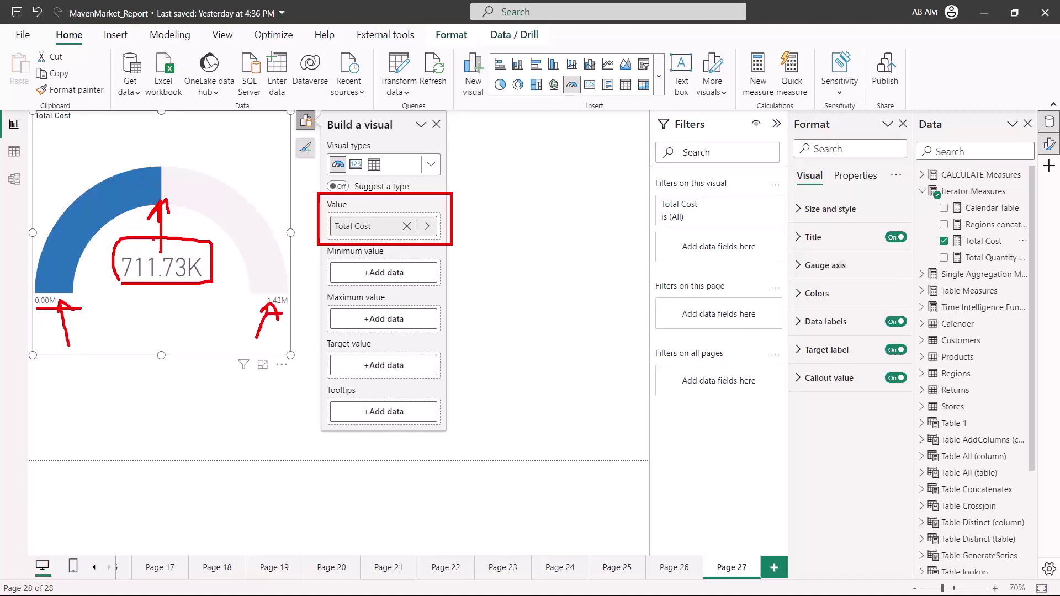
pyautogui.moveTo(117, 294)
pyautogui.mouseDown()
pyautogui.moveTo(182, 293)
pyautogui.moveTo(175, 299)
pyautogui.mouseUp()
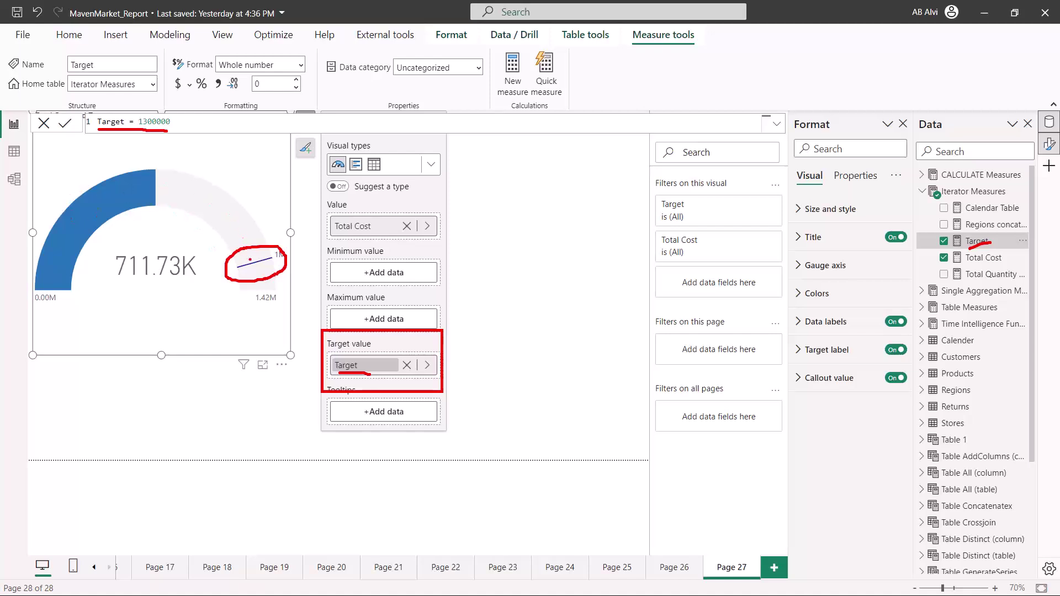
pyautogui.moveTo(163, 195); pyautogui.dragTo(231, 234)
pyautogui.moveTo(148, 221)
pyautogui.mouseDown()
pyautogui.moveTo(149, 243)
pyautogui.moveTo(144, 219)
pyautogui.moveTo(163, 234)
pyautogui.mouseUp()
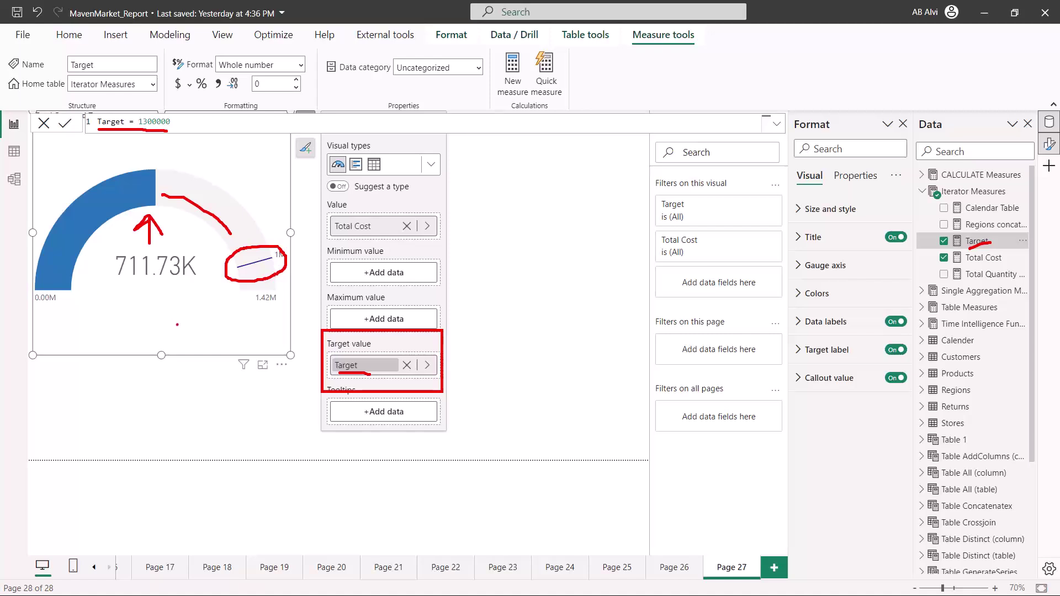
pyautogui.moveTo(118, 284); pyautogui.dragTo(191, 283)
pyautogui.moveTo(169, 177)
pyautogui.mouseDown()
pyautogui.moveTo(221, 207)
pyautogui.moveTo(247, 263)
pyautogui.mouseUp()
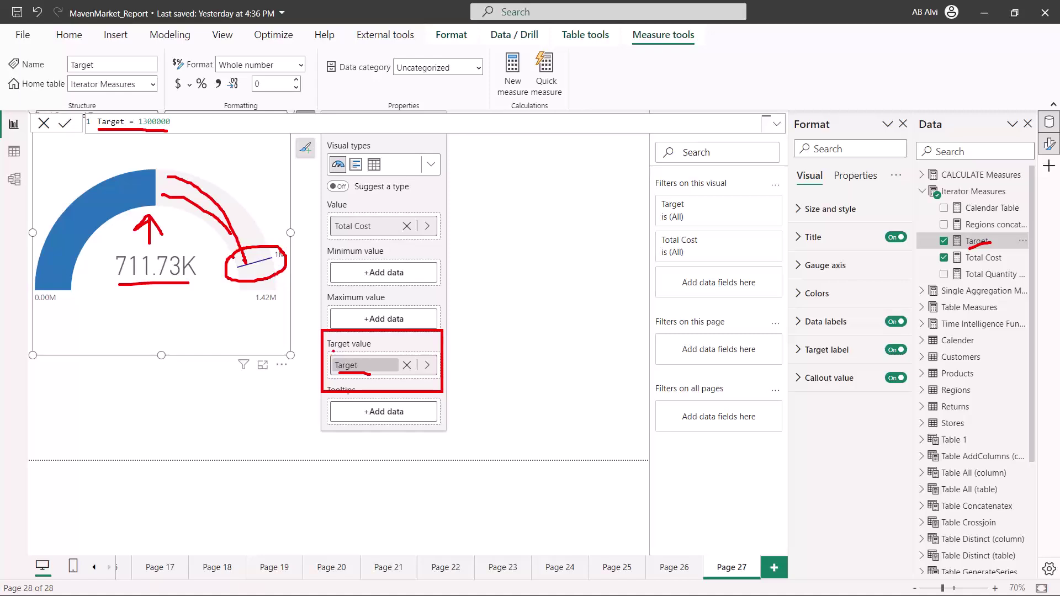
pyautogui.moveTo(333, 351); pyautogui.dragTo(361, 350)
pyautogui.moveTo(787, 250)
pyautogui.mouseDown()
pyautogui.moveTo(826, 268)
pyautogui.moveTo(921, 399)
pyautogui.mouseUp()
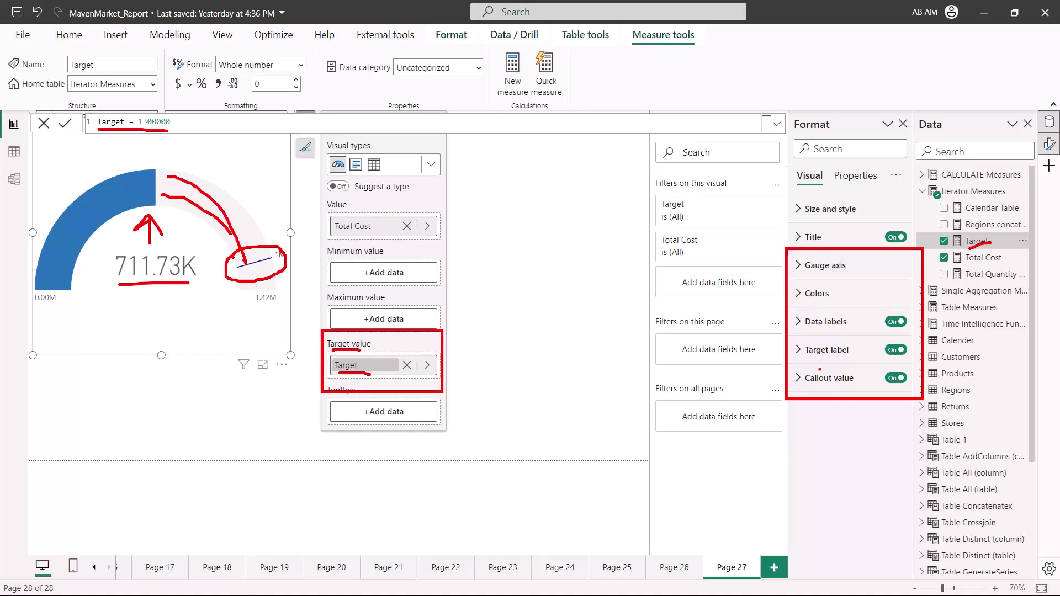
pyautogui.moveTo(803, 305)
pyautogui.mouseDown()
pyautogui.moveTo(826, 303)
pyautogui.moveTo(842, 355)
pyautogui.mouseUp()
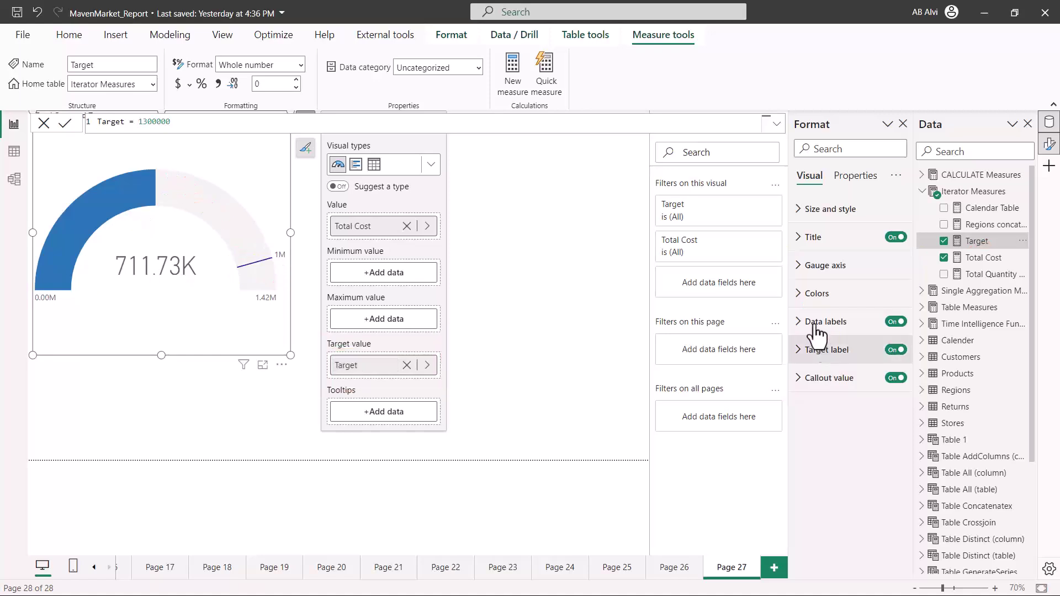
# Review the gauge axis and target label settings, then add blank report Page 28 with Ctrl+M.
pyautogui.click(825, 276)
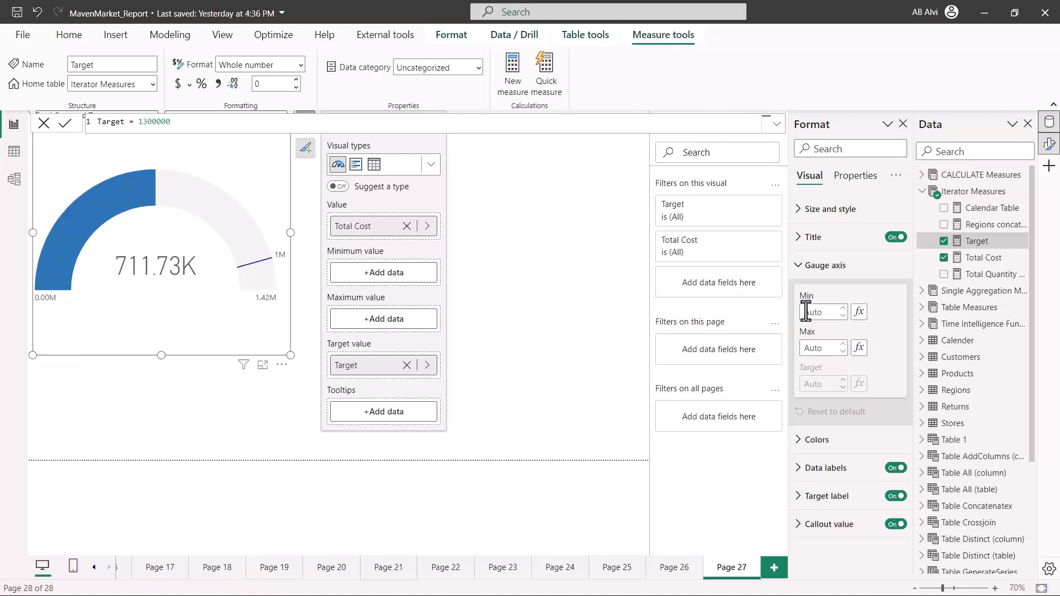
pyautogui.click(802, 270)
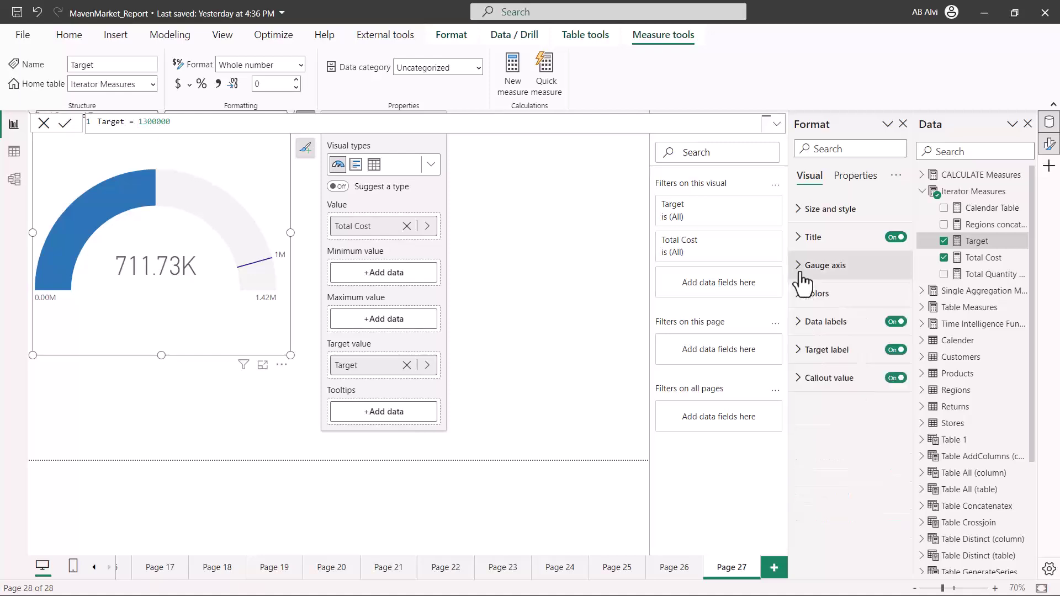
pyautogui.click(800, 354)
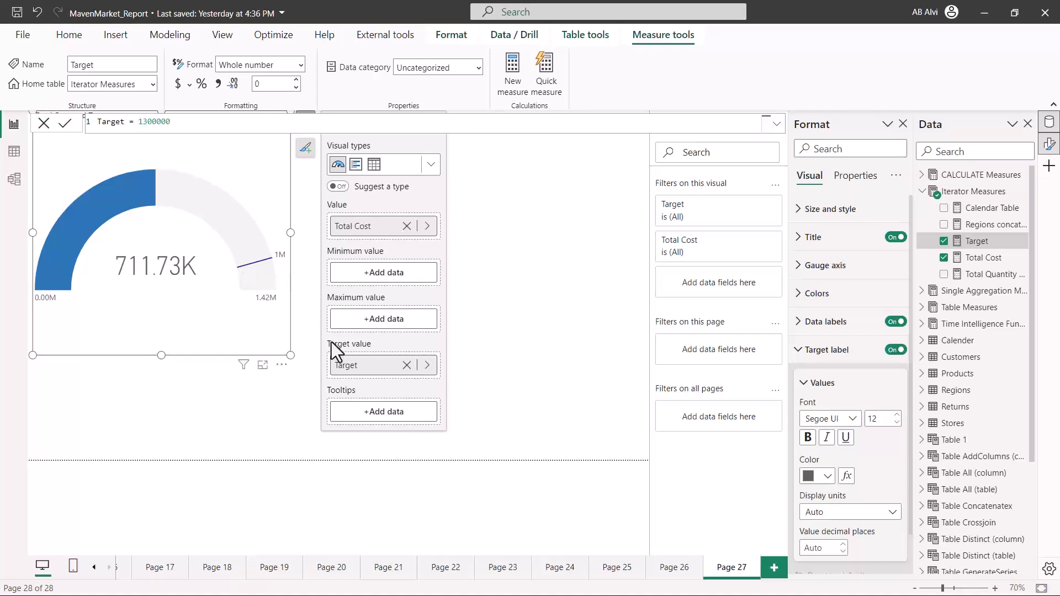
pyautogui.scroll(-1, 860, 452)
pyautogui.scroll(3, 860, 453)
pyautogui.click(823, 351)
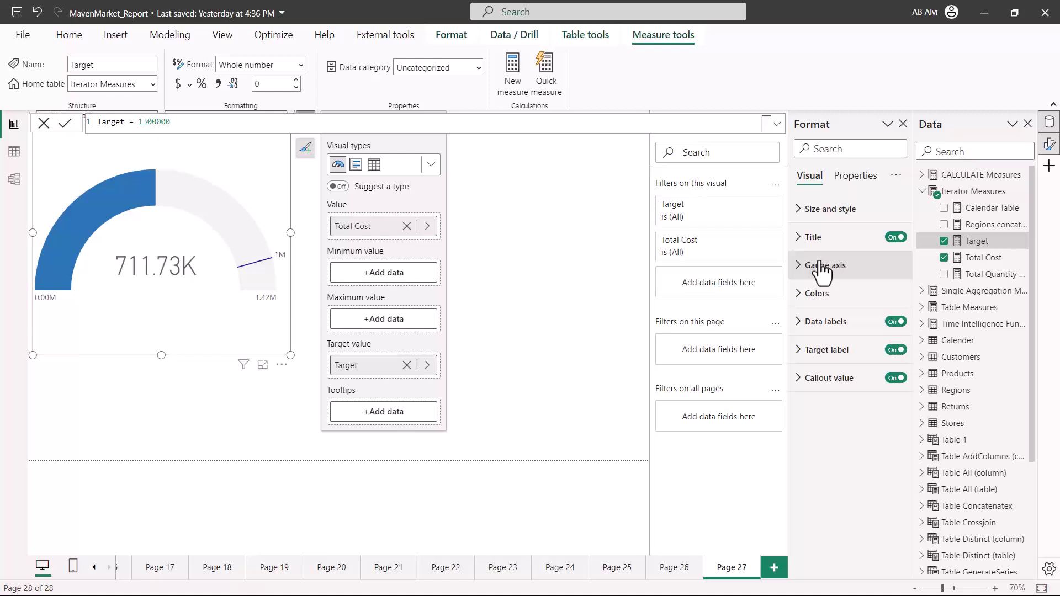
pyautogui.hotkey('ctrl', 'm')
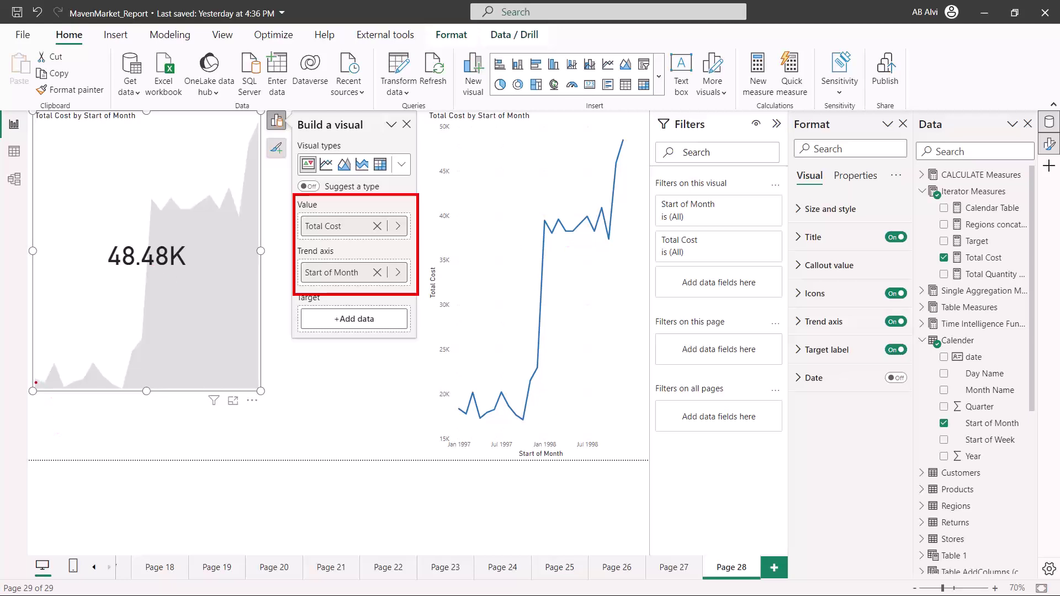
pyautogui.moveTo(42, 382)
pyautogui.mouseDown()
pyautogui.moveTo(53, 362)
pyautogui.moveTo(71, 382)
pyautogui.moveTo(83, 376)
pyautogui.mouseUp()
pyautogui.moveTo(610, 138)
pyautogui.mouseDown()
pyautogui.moveTo(572, 156)
pyautogui.moveTo(497, 269)
pyautogui.moveTo(474, 339)
pyautogui.moveTo(482, 385)
pyautogui.moveTo(507, 409)
pyautogui.mouseUp()
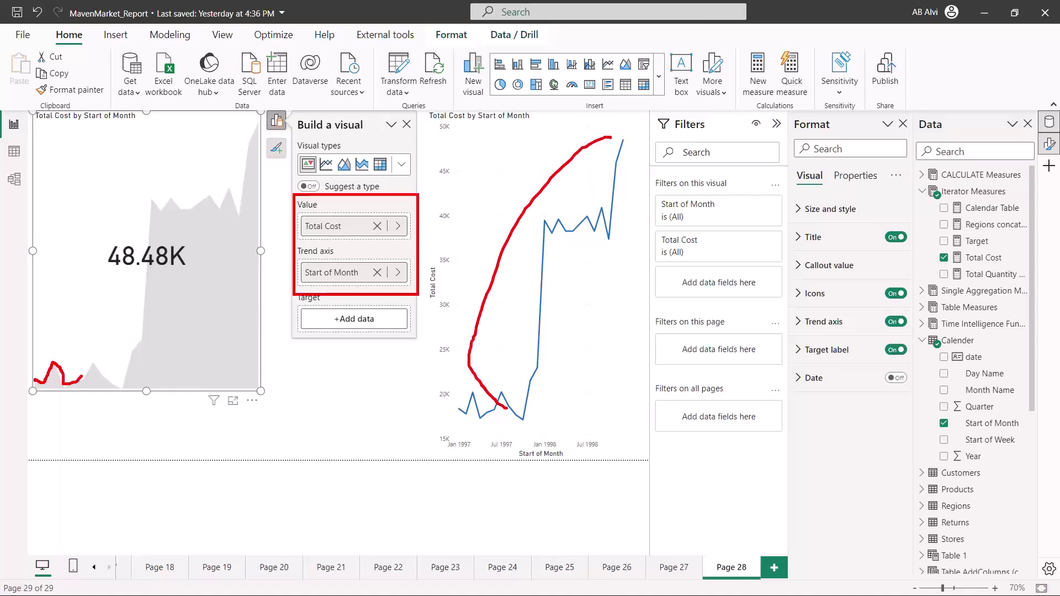
pyautogui.moveTo(98, 237)
pyautogui.mouseDown()
pyautogui.moveTo(101, 272)
pyautogui.moveTo(159, 241)
pyautogui.moveTo(198, 242)
pyautogui.moveTo(200, 276)
pyautogui.moveTo(99, 271)
pyautogui.mouseUp()
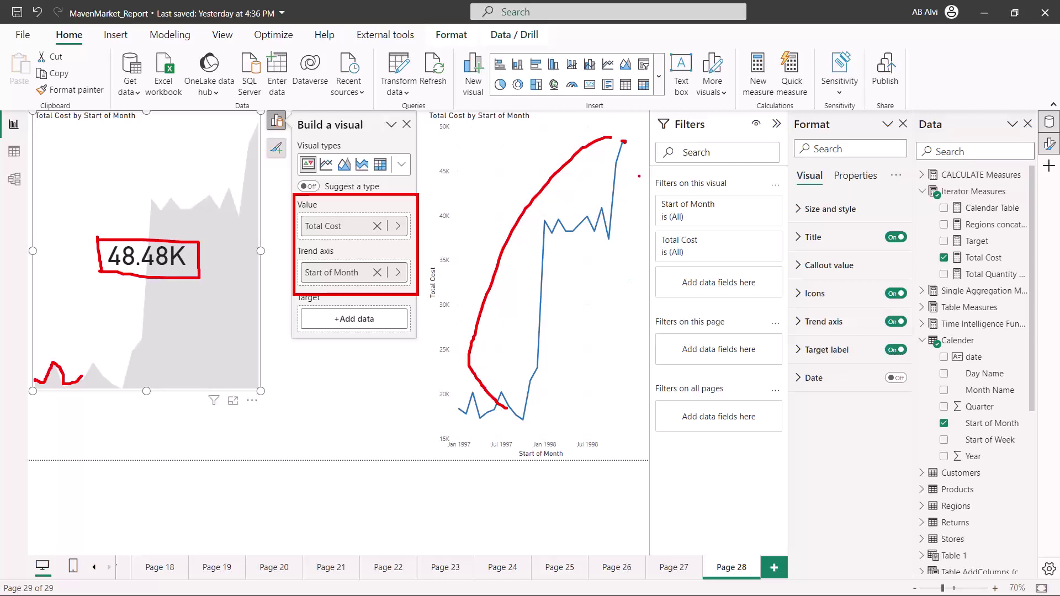
pyautogui.moveTo(626, 152); pyautogui.dragTo(619, 291)
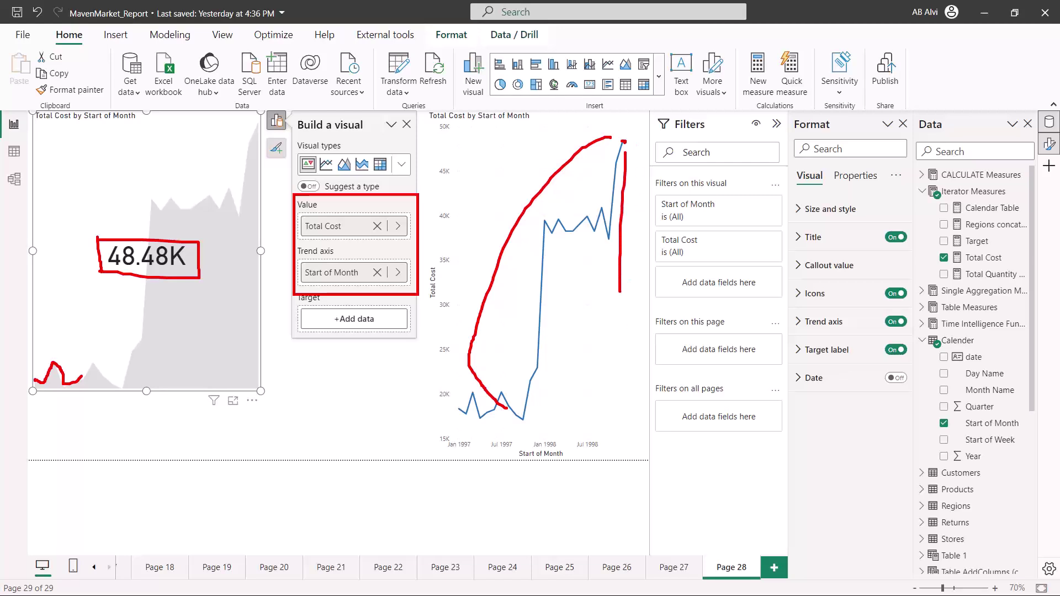
pyautogui.press('Escape')
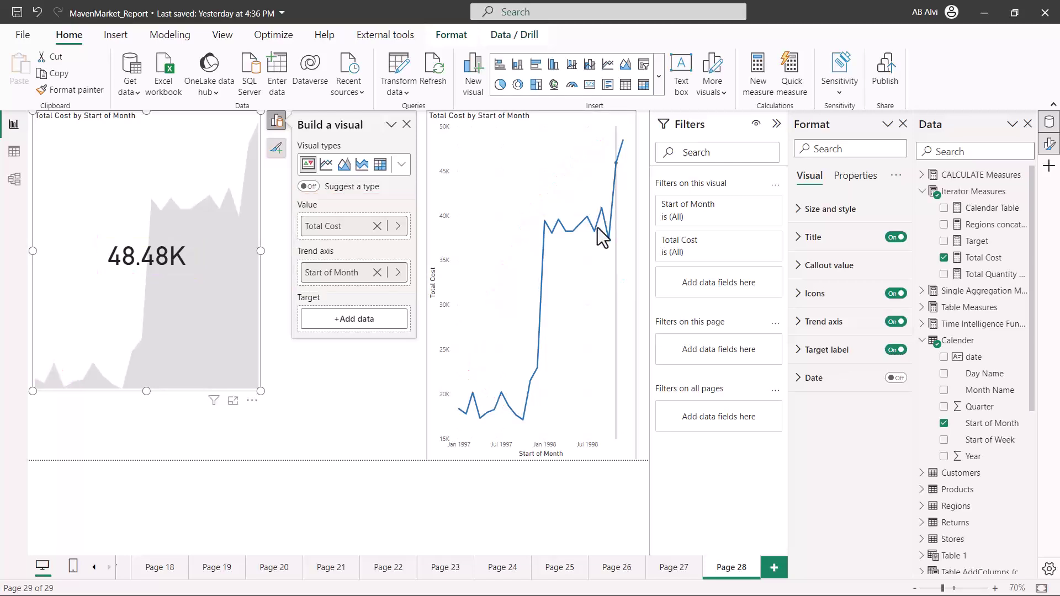
pyautogui.click(559, 200)
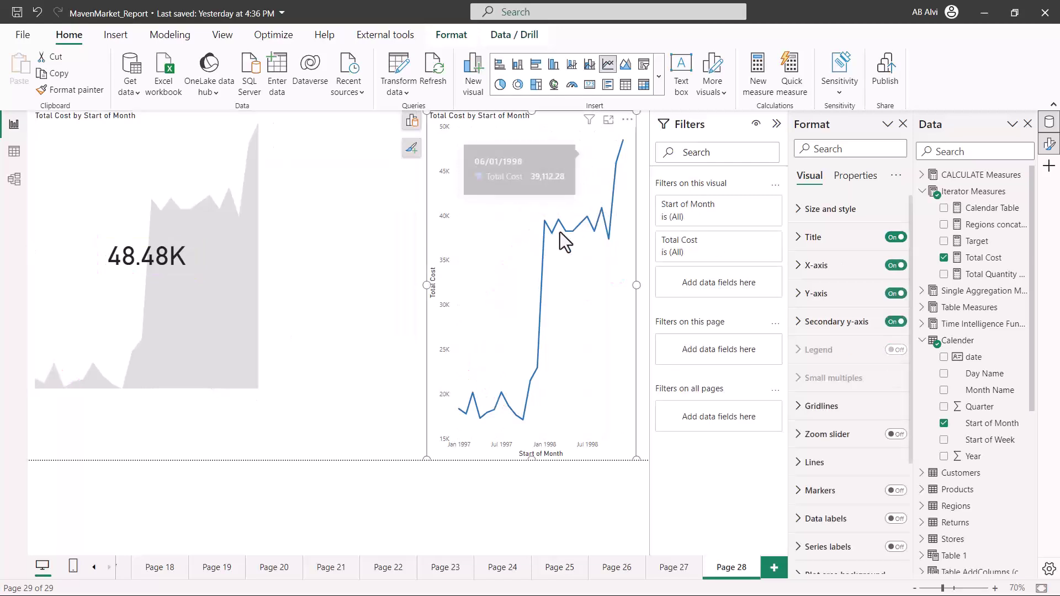
# Convert the line chart into a table of monthly Total Cost totalling 711,727.66.
pyautogui.click(628, 85)
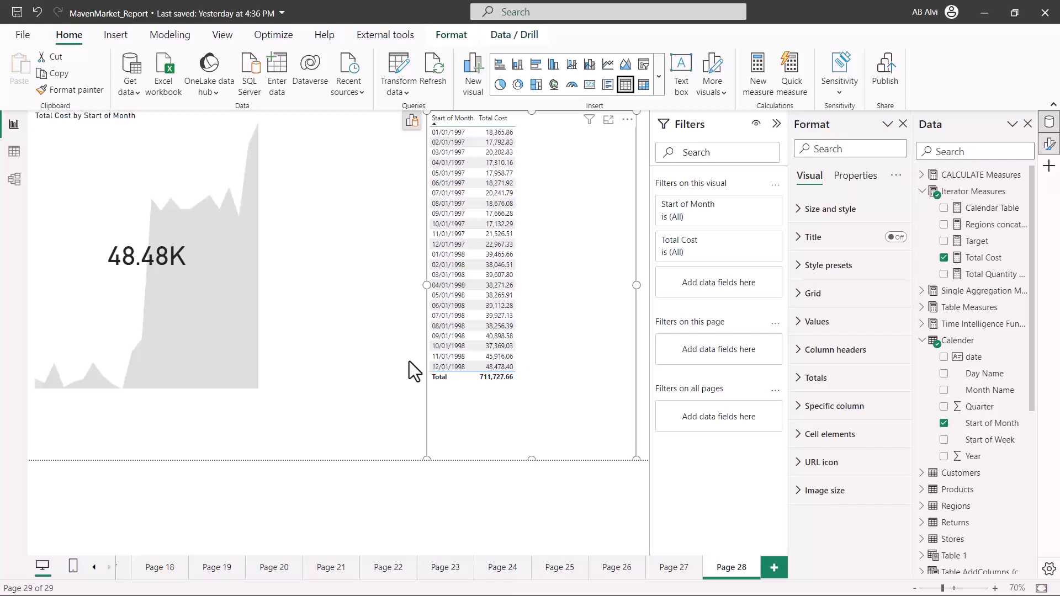
pyautogui.moveTo(474, 361); pyautogui.dragTo(535, 374)
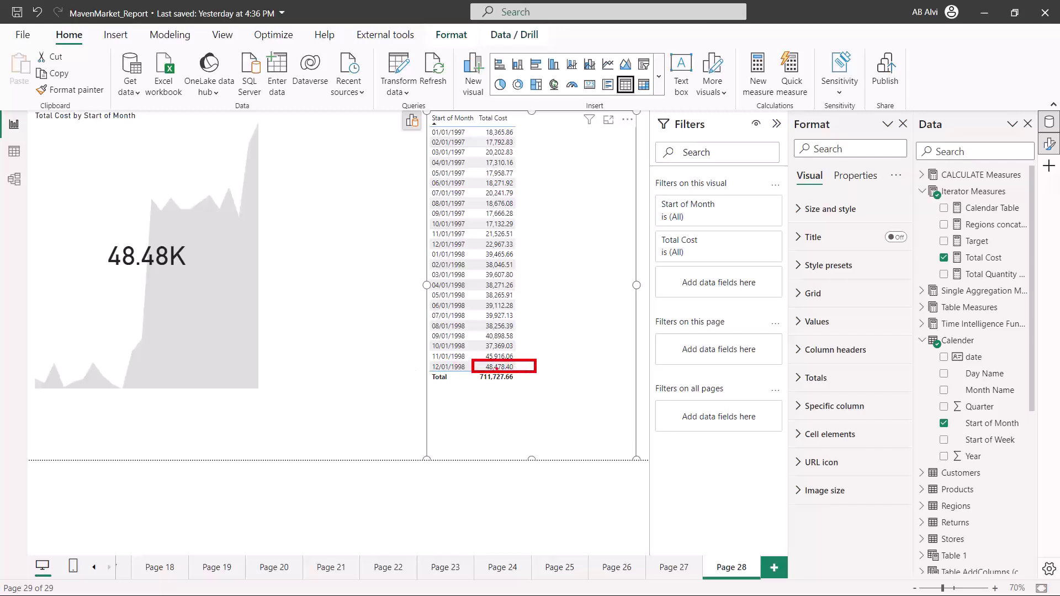
pyautogui.moveTo(98, 270); pyautogui.dragTo(255, 275)
pyautogui.press('Escape')
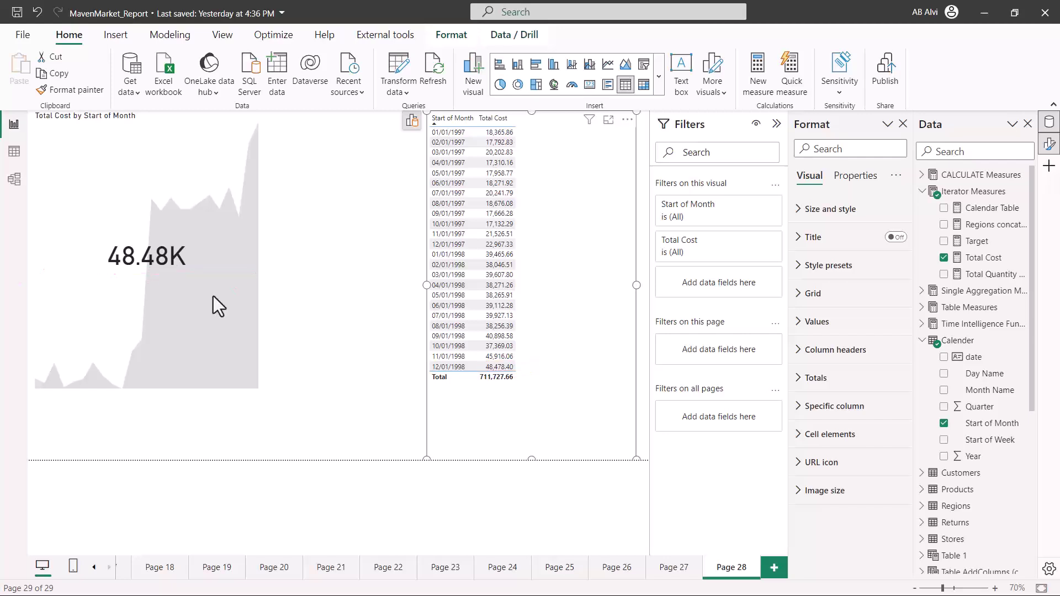
pyautogui.click(202, 194)
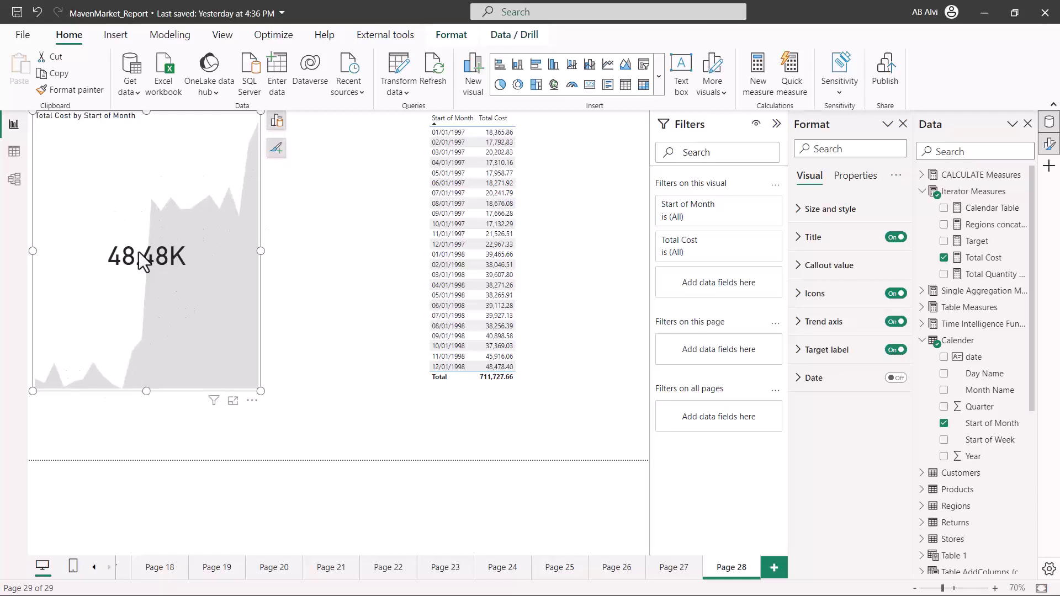
# Add the Target measure to the KPI's Target well, showing Goal: 1300000 (-96.27%).
pyautogui.click(277, 121)
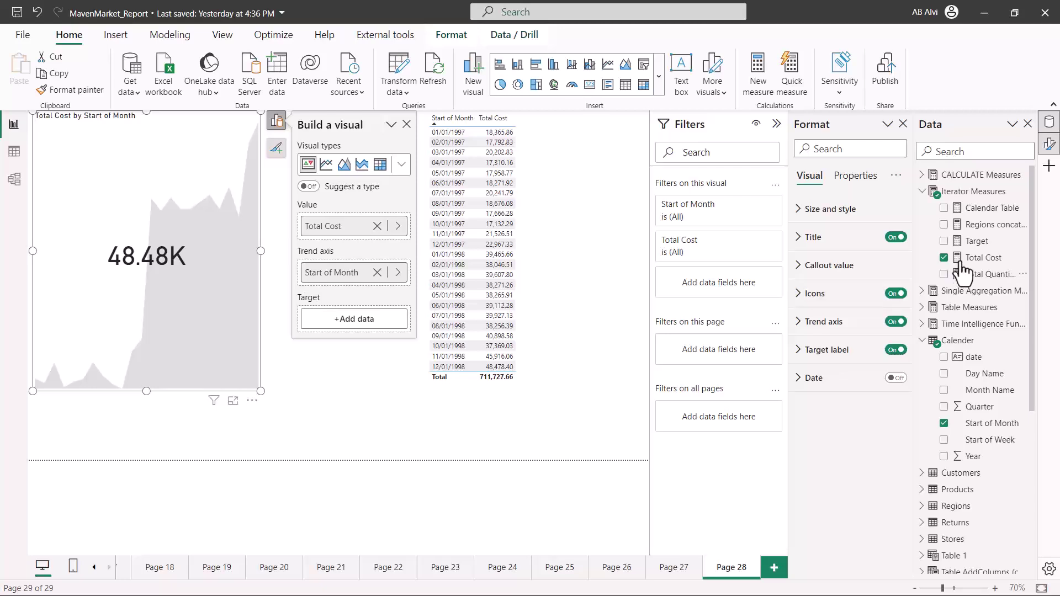
pyautogui.moveTo(977, 240); pyautogui.dragTo(303, 308)
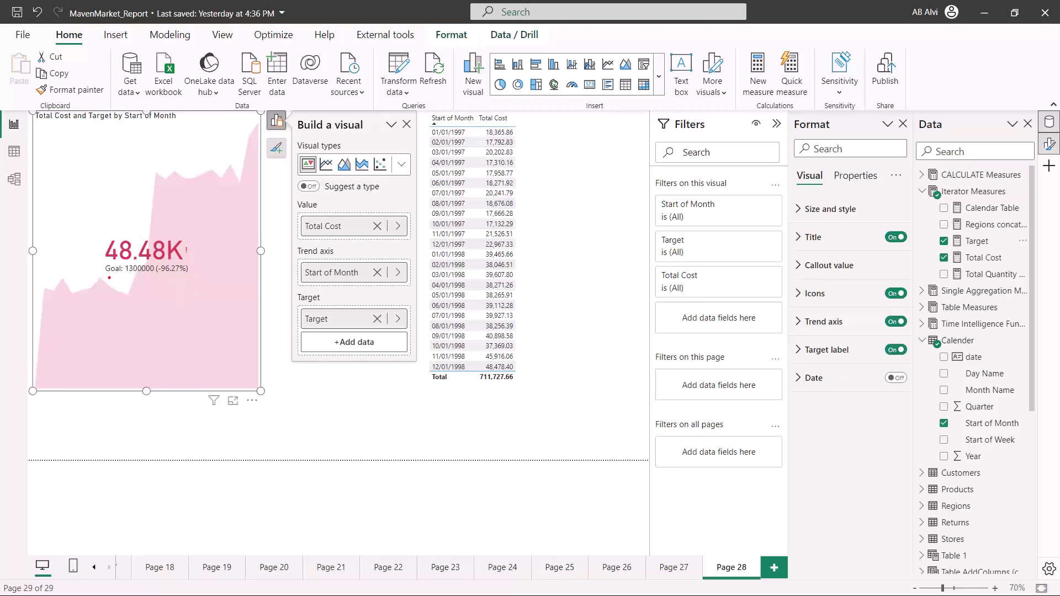
pyautogui.moveTo(106, 275)
pyautogui.mouseDown()
pyautogui.moveTo(179, 275)
pyautogui.moveTo(192, 260)
pyautogui.mouseUp()
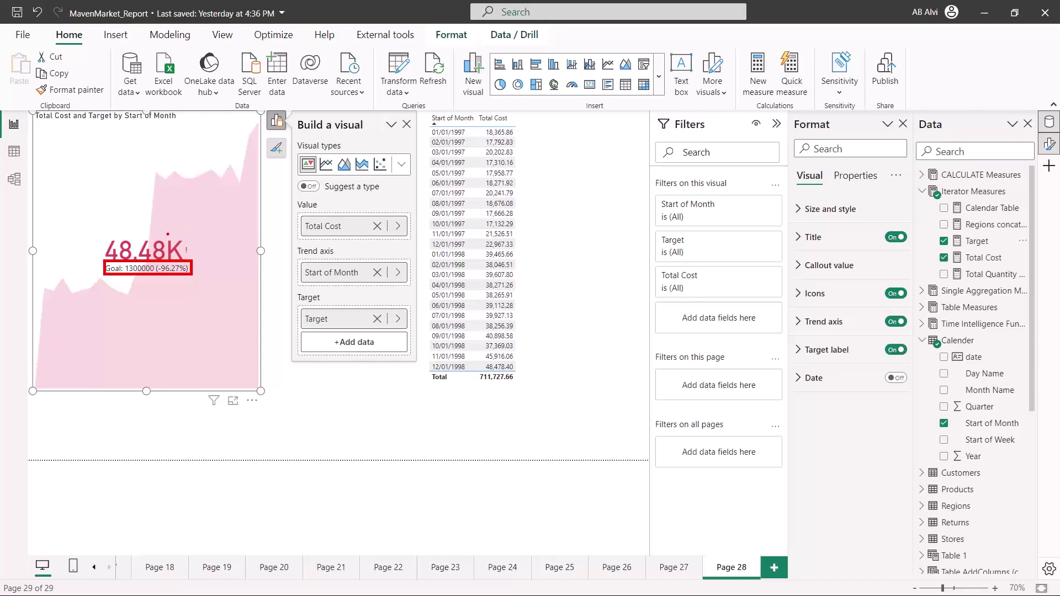
pyautogui.moveTo(162, 228); pyautogui.dragTo(195, 223)
# Expand the Home ribbon visuals gallery and scroll through all available visual types.
pyautogui.click(657, 83)
pyautogui.scroll(-1, 581, 281)
pyautogui.scroll(-2, 585, 290)
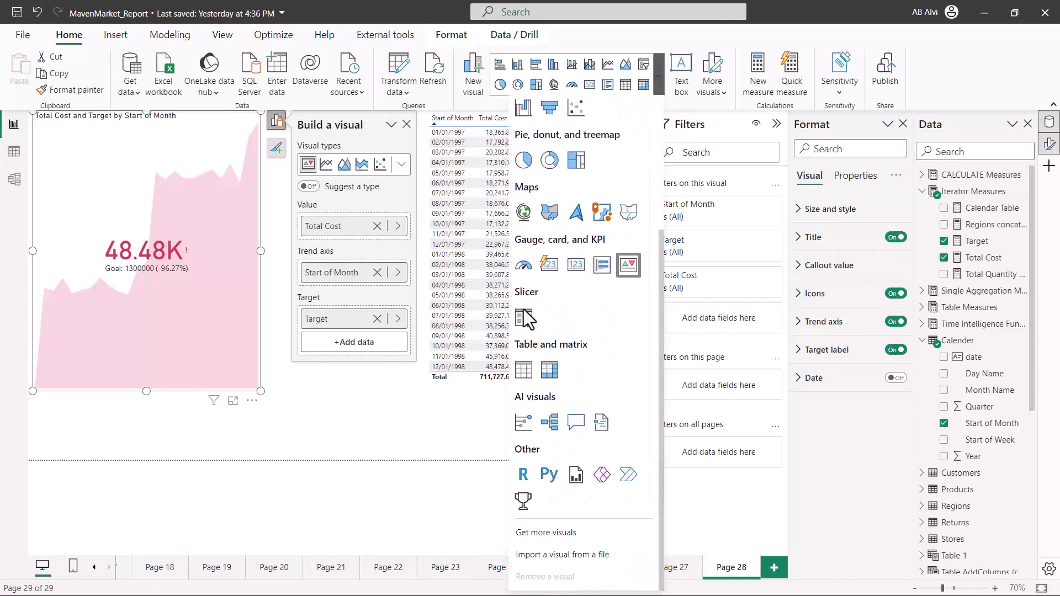